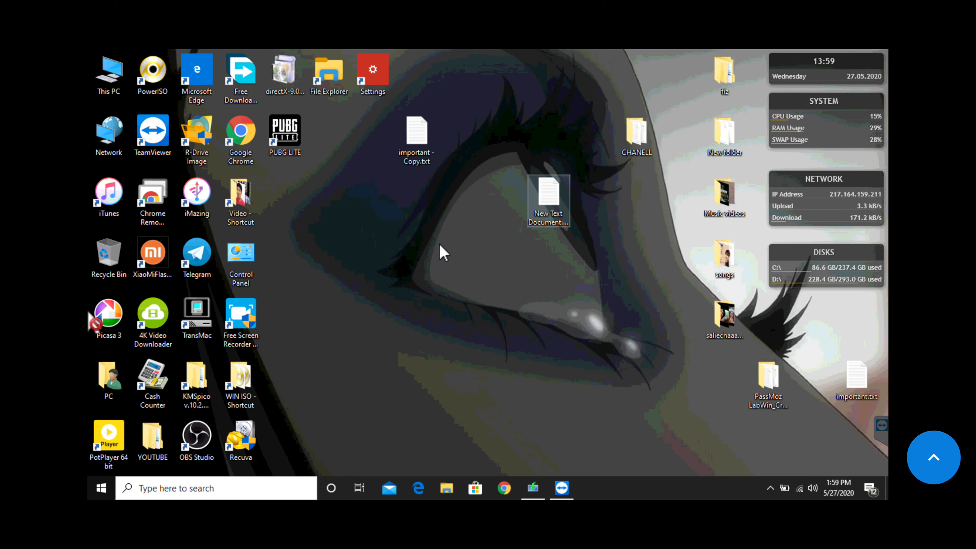
right_click(379, 174)
click(391, 207)
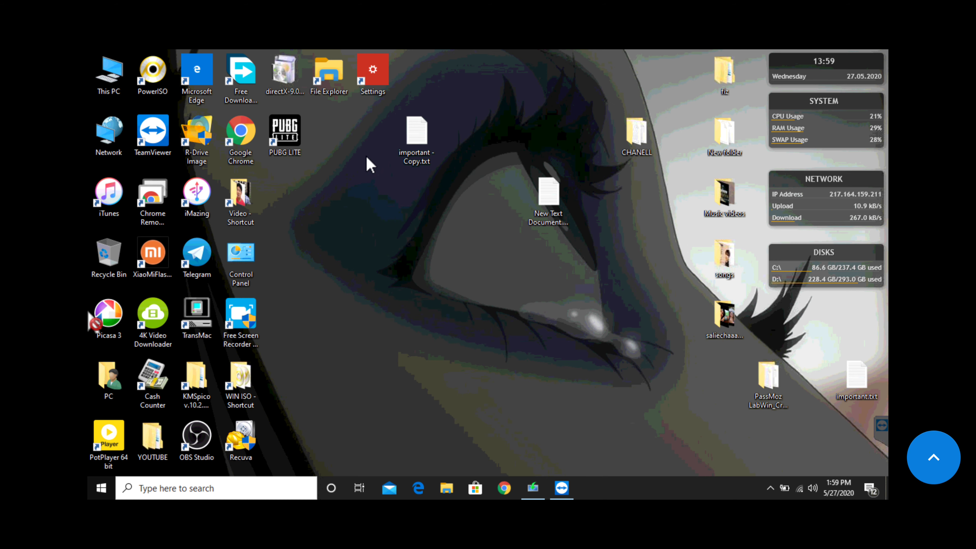
double_click(540, 211)
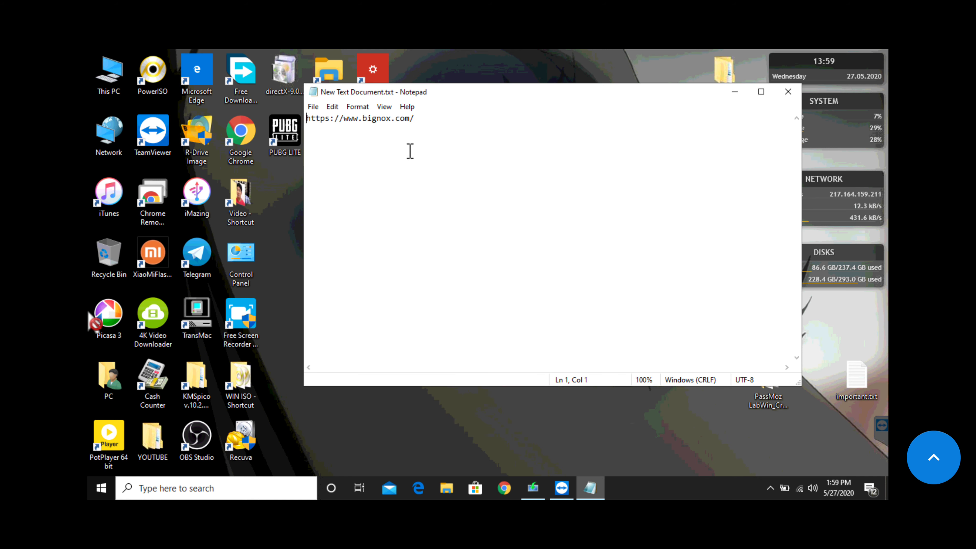
click(424, 125)
key(ctrl+a)
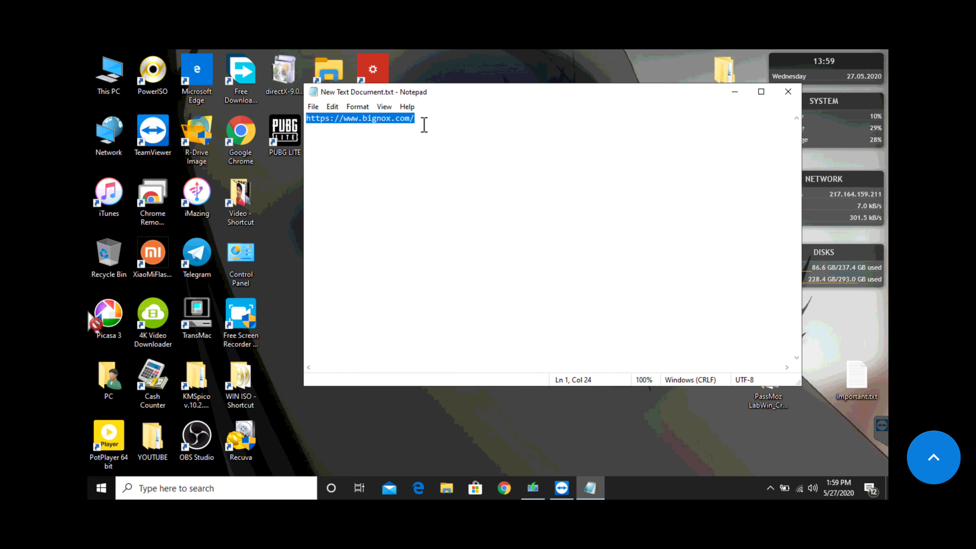
right_click(400, 116)
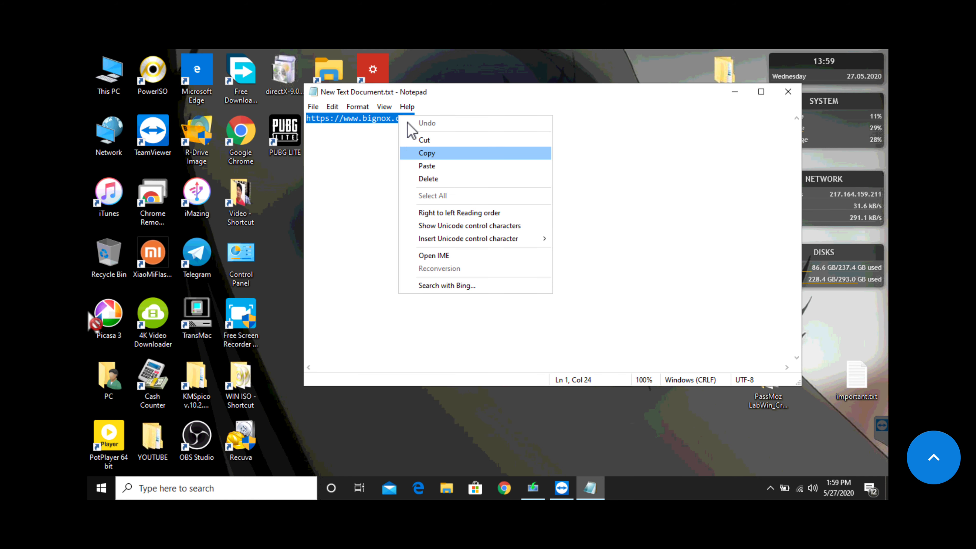
click(427, 153)
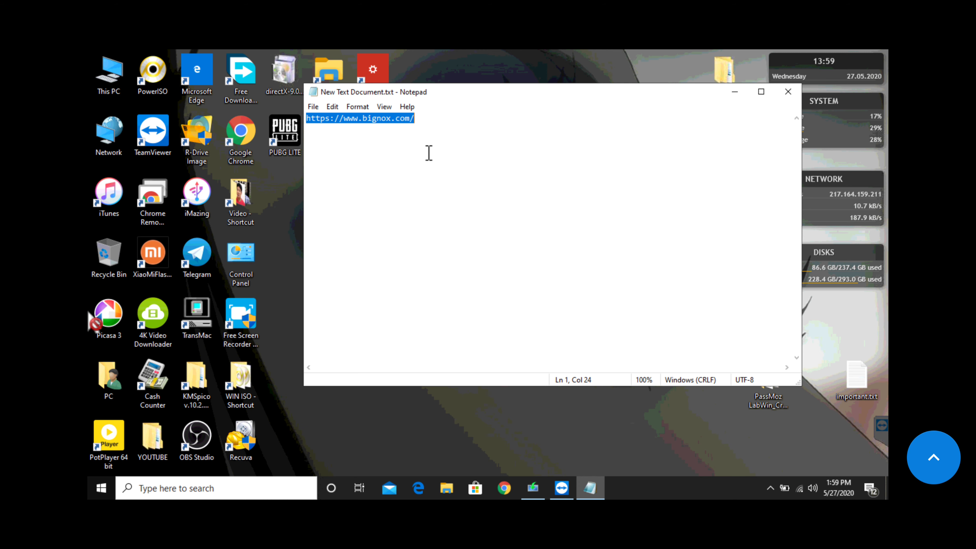
click(792, 92)
right_click(495, 96)
click(500, 127)
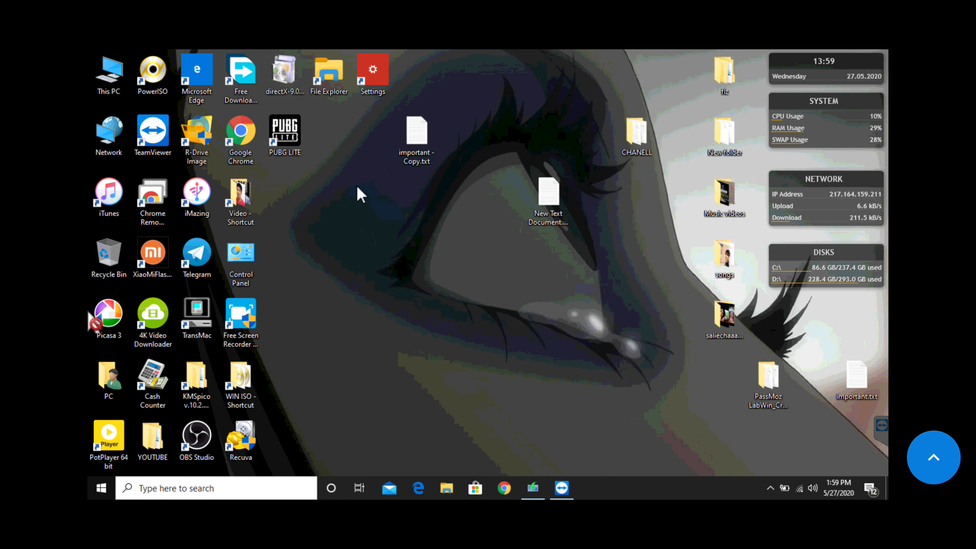
double_click(240, 122)
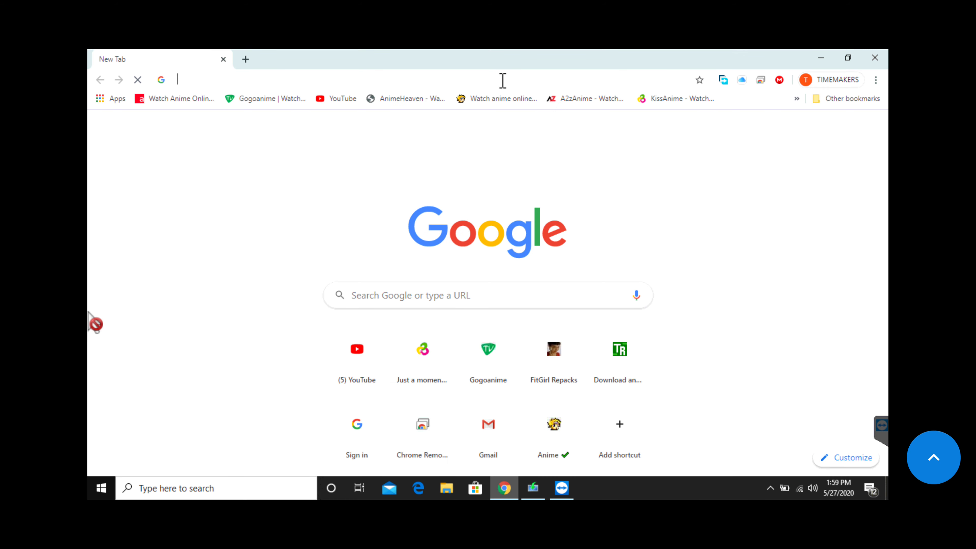
click(502, 81)
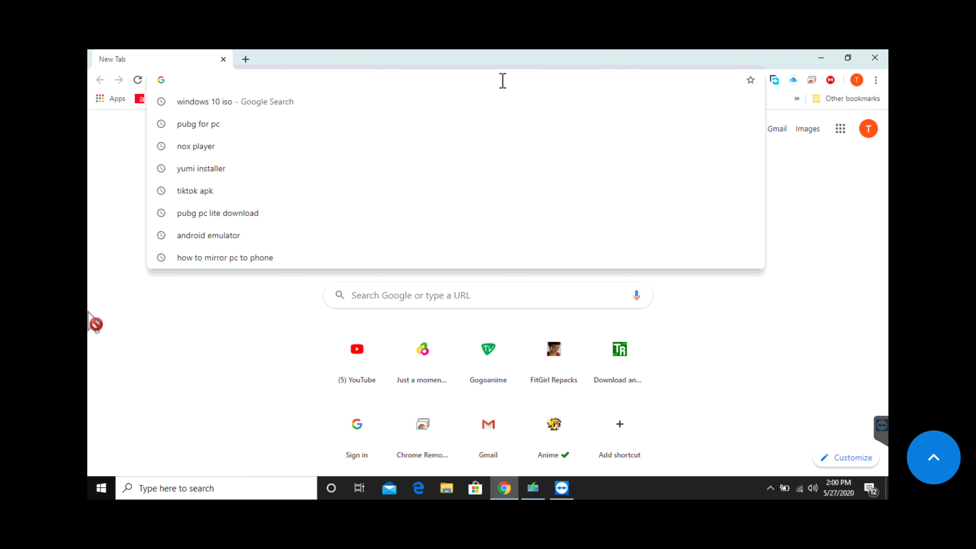
right_click(503, 80)
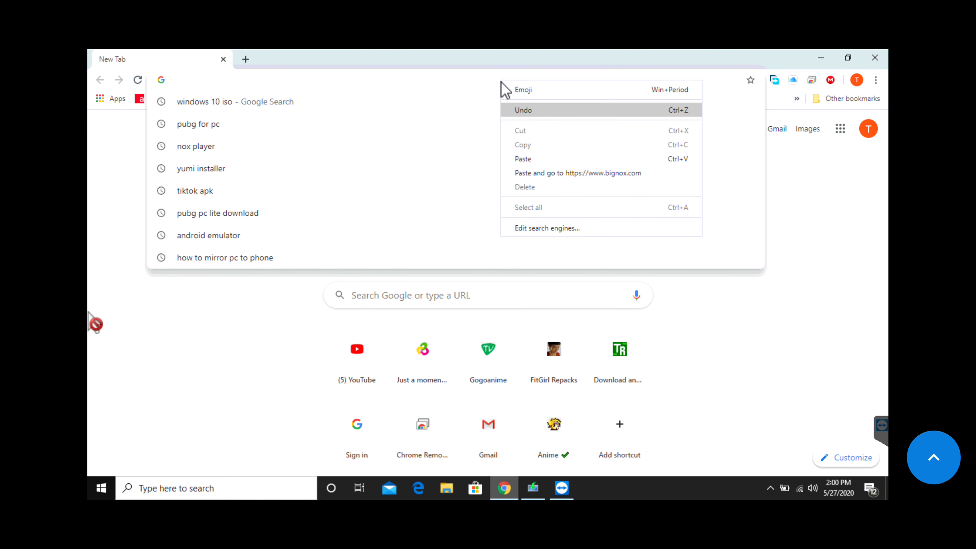
click(530, 175)
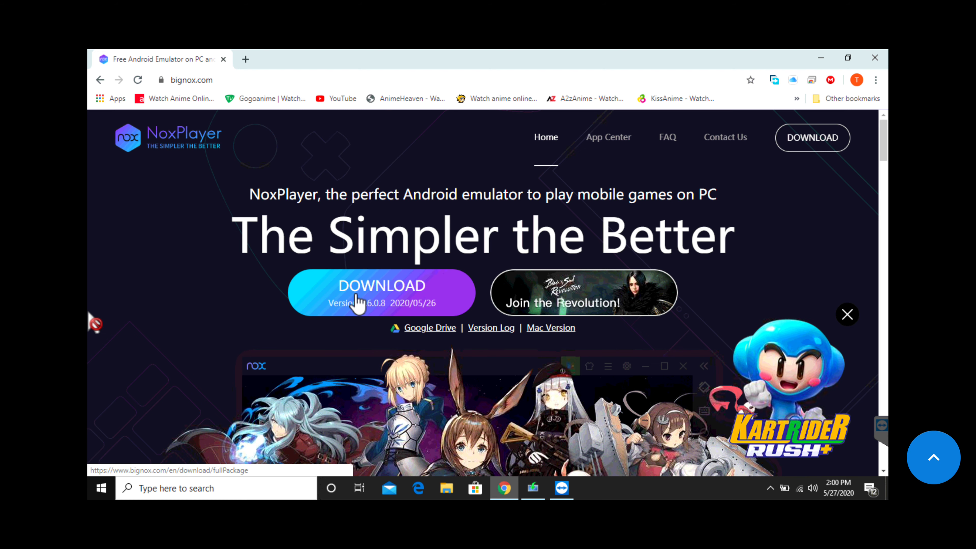
- Request the NoxPlayer download from the homepage and dismiss both save dialogs without saving
click(360, 301)
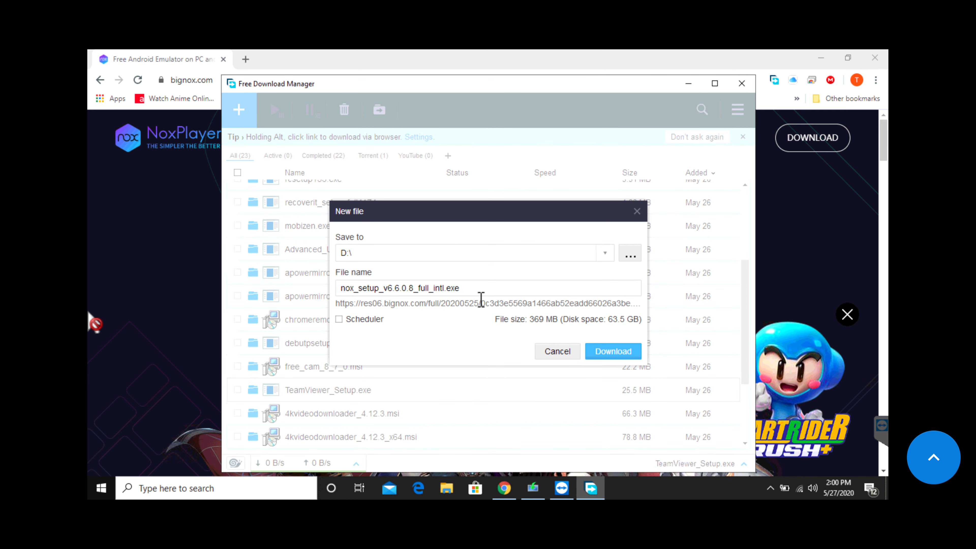
click(568, 351)
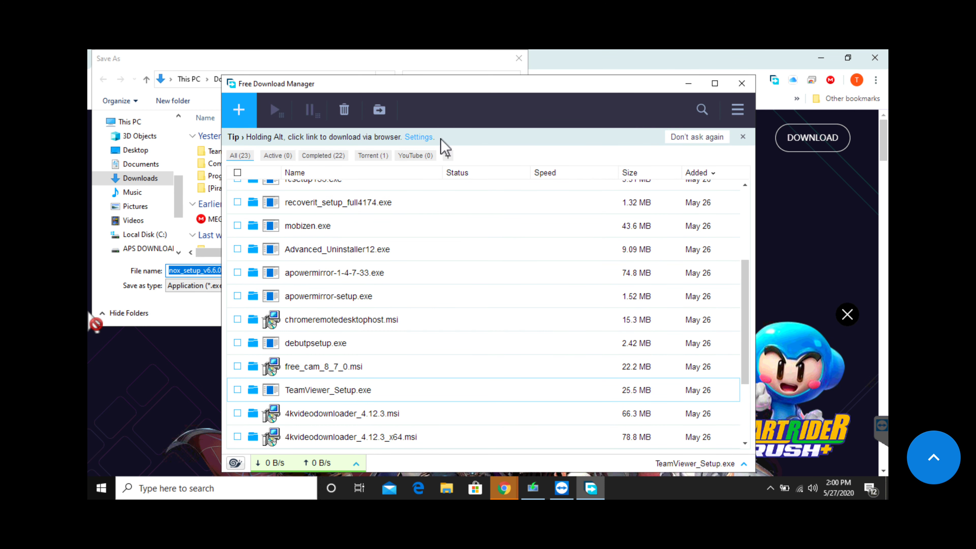
click(518, 59)
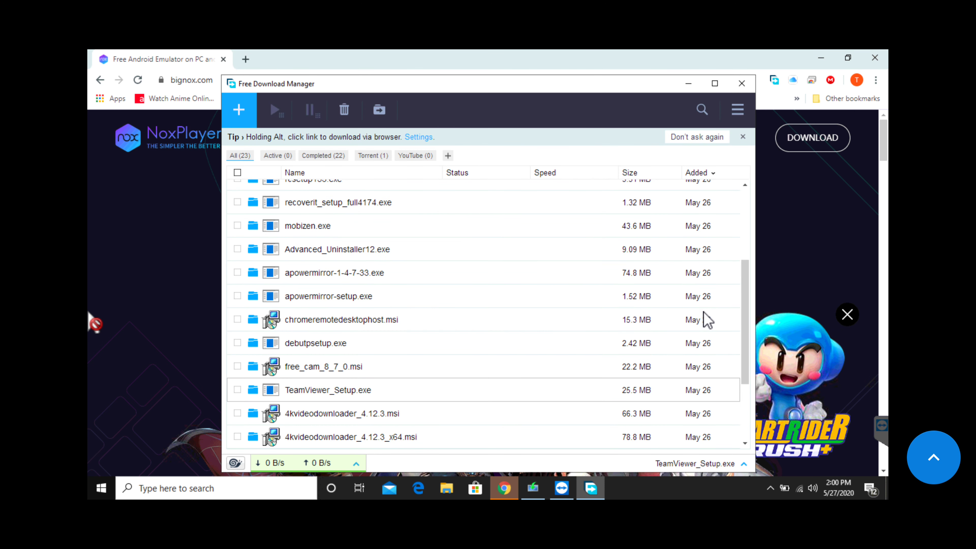
- Open the folder of the already downloaded nox_setup_v6.6.0.8_full_intl.exe from Free Download Manager and run the installer
drag(743, 312, 743, 257)
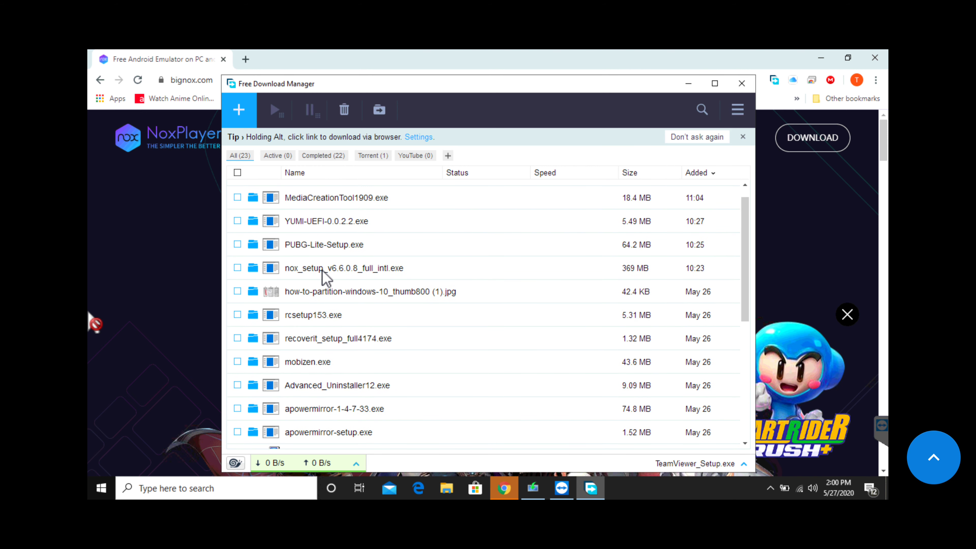
click(255, 270)
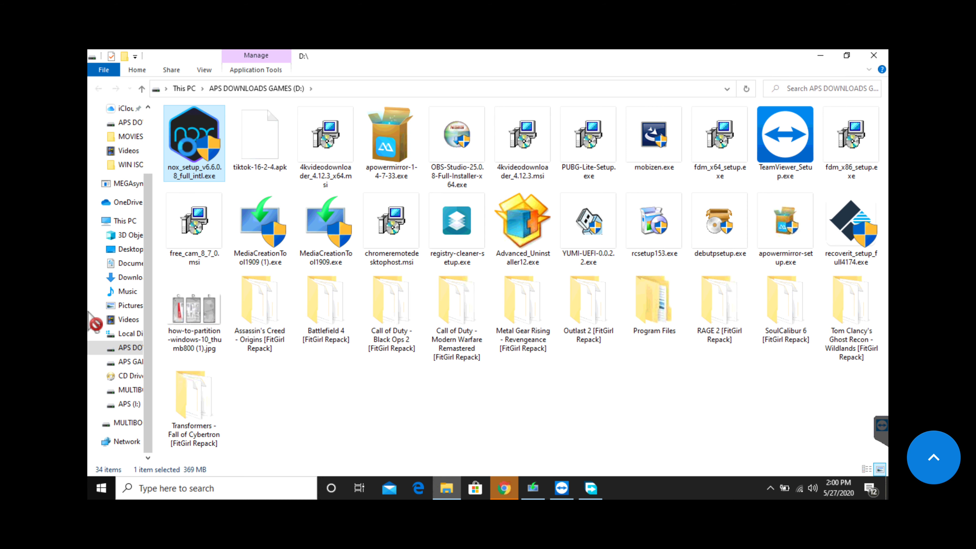
right_click(188, 146)
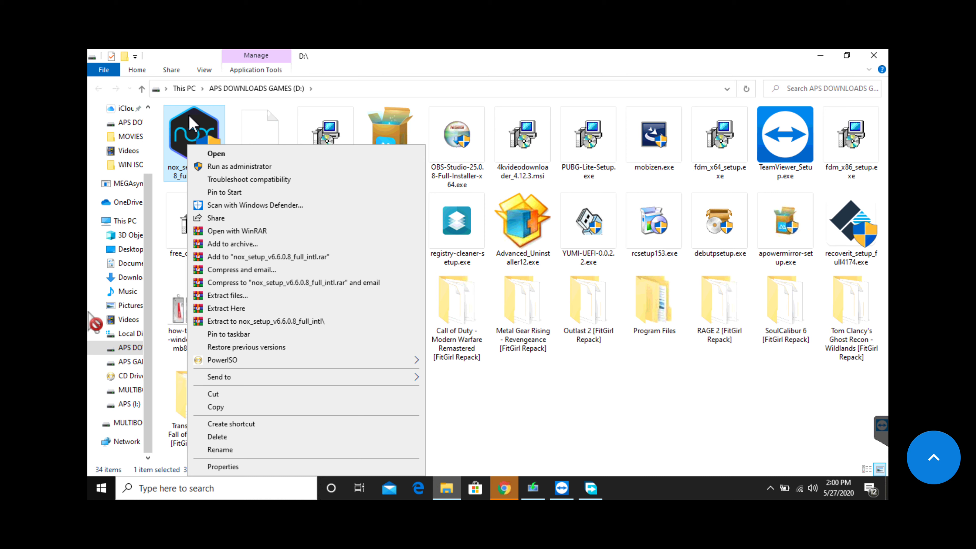
double_click(192, 124)
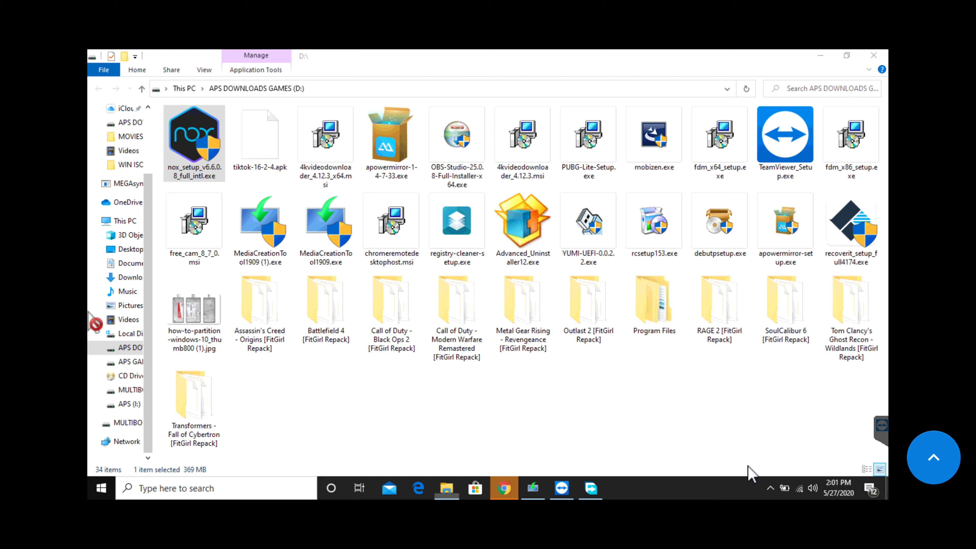
key(super+d)
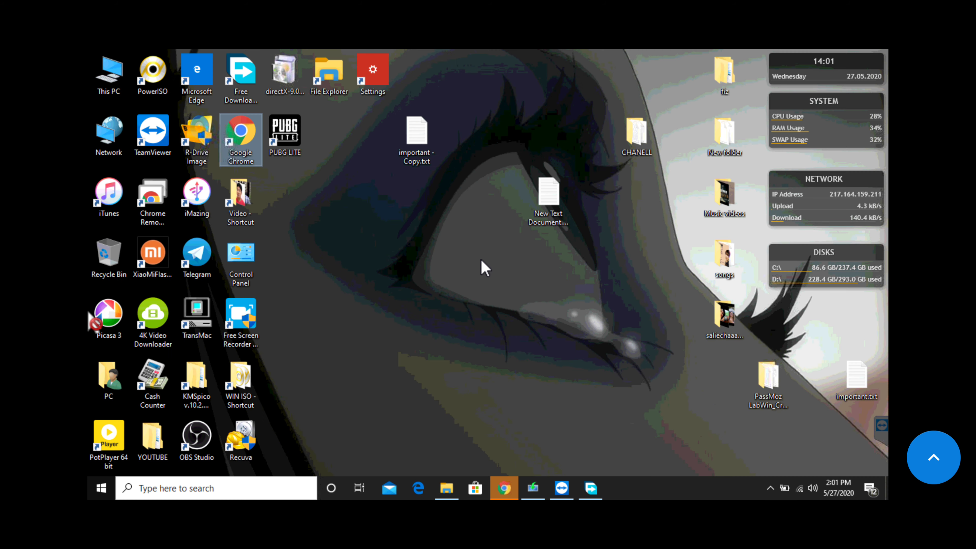
right_click(473, 255)
click(491, 287)
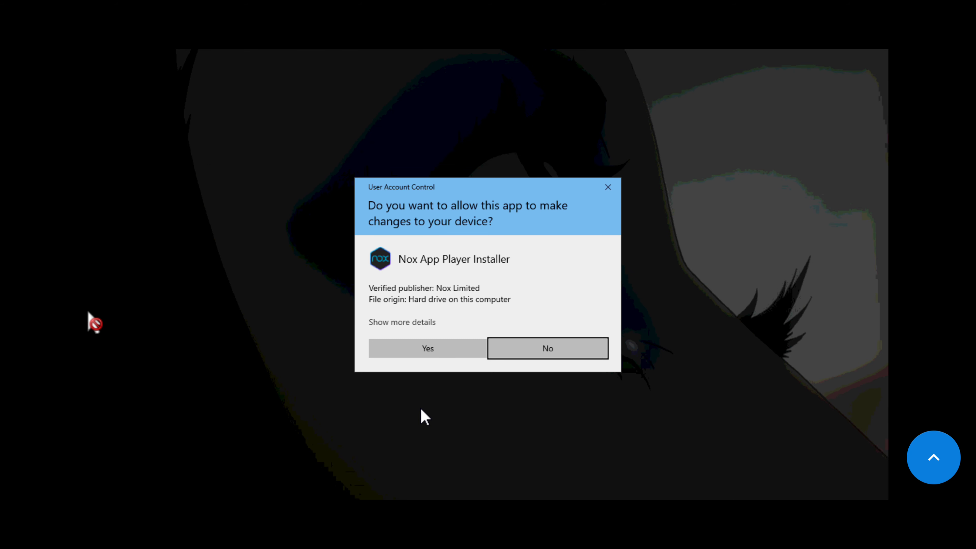
- Authorize and start the NoxAppPlayer 6.6.0.8 installation, and close the D: drive folder window
click(442, 348)
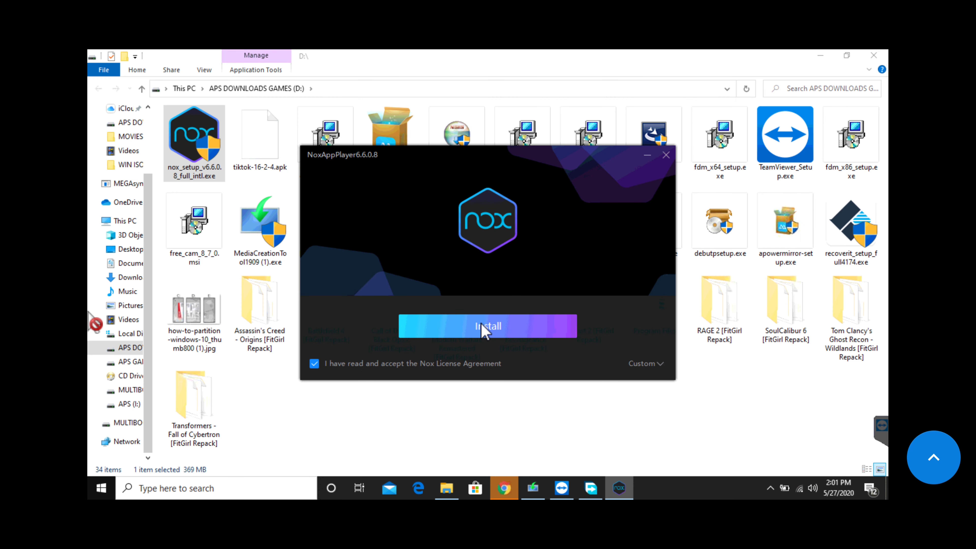
click(485, 331)
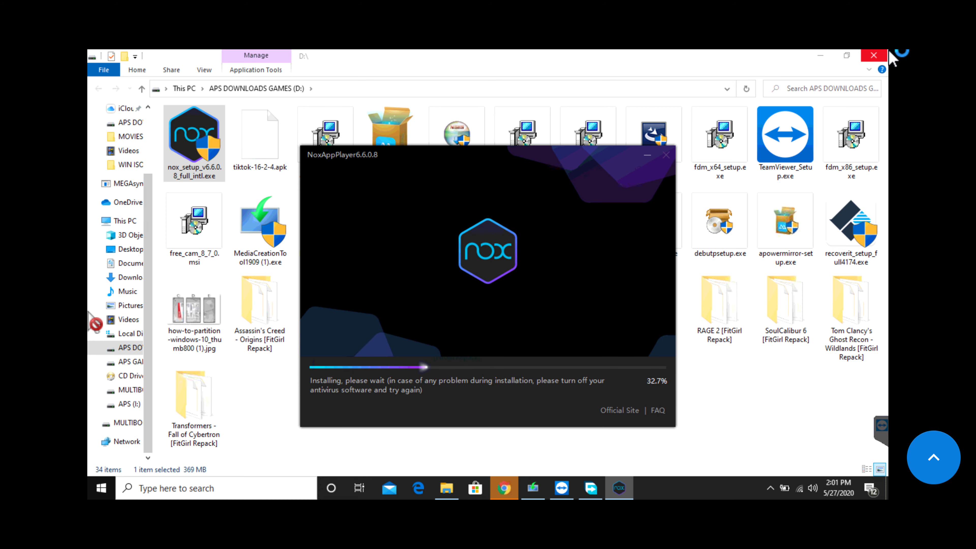
click(883, 57)
click(883, 57)
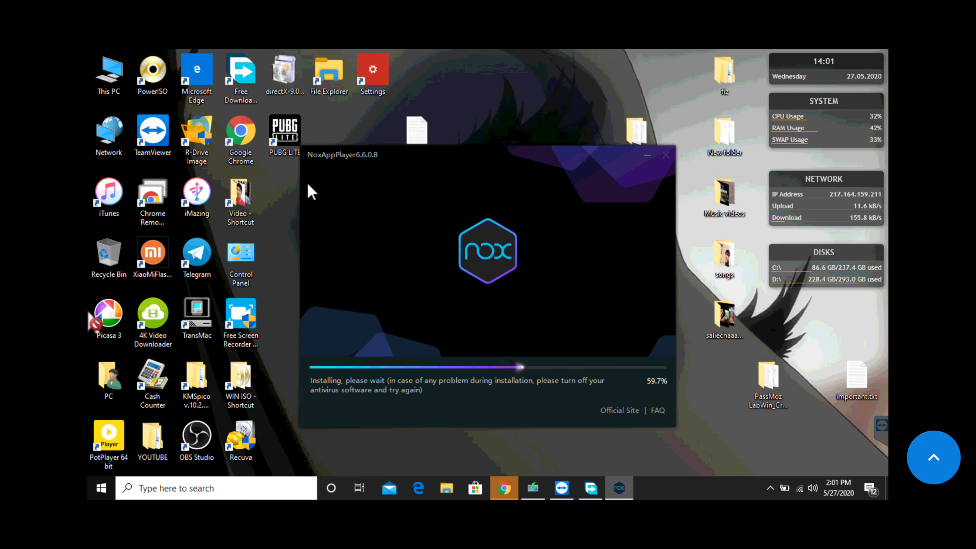
- View the computer's system properties, including processor, memory and system type, and close the window
right_click(88, 69)
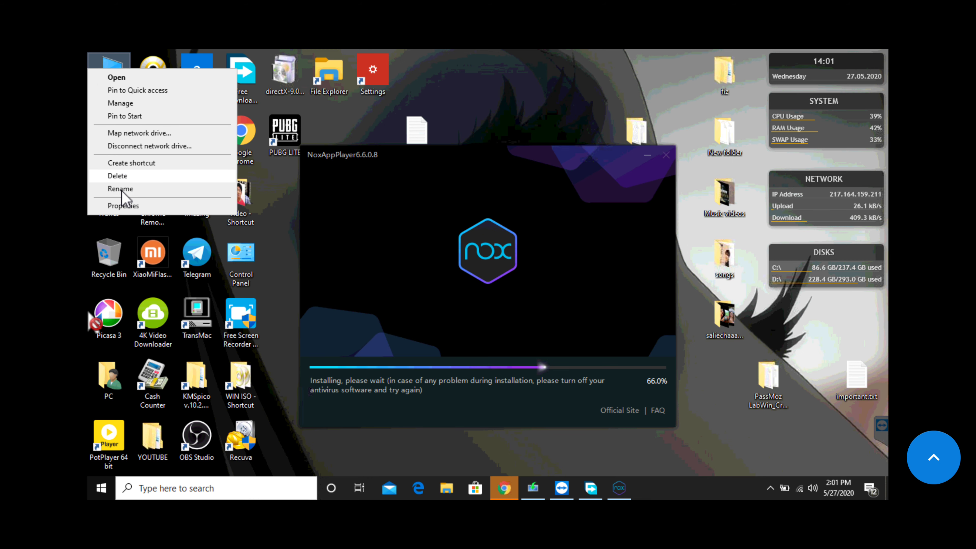
click(127, 207)
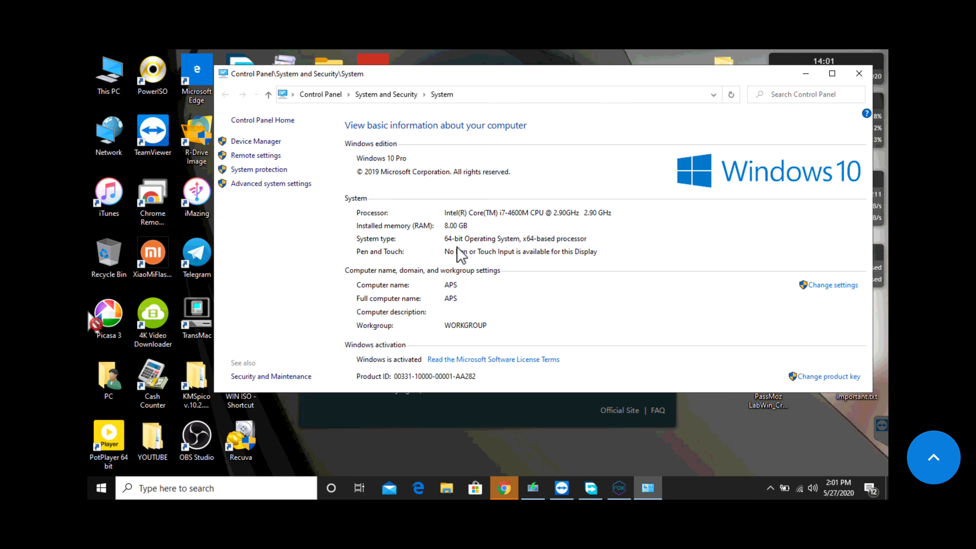
click(859, 73)
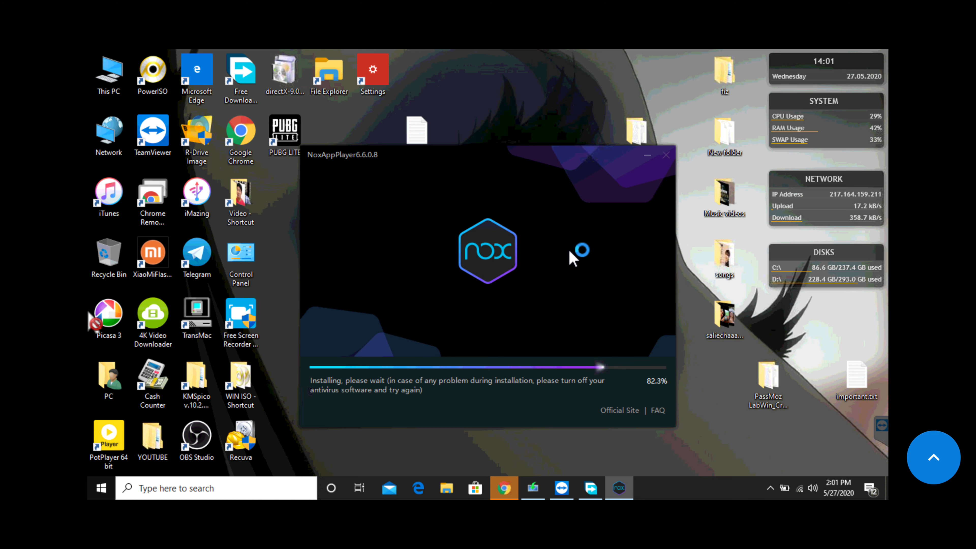
right_click(511, 99)
click(524, 141)
right_click(515, 69)
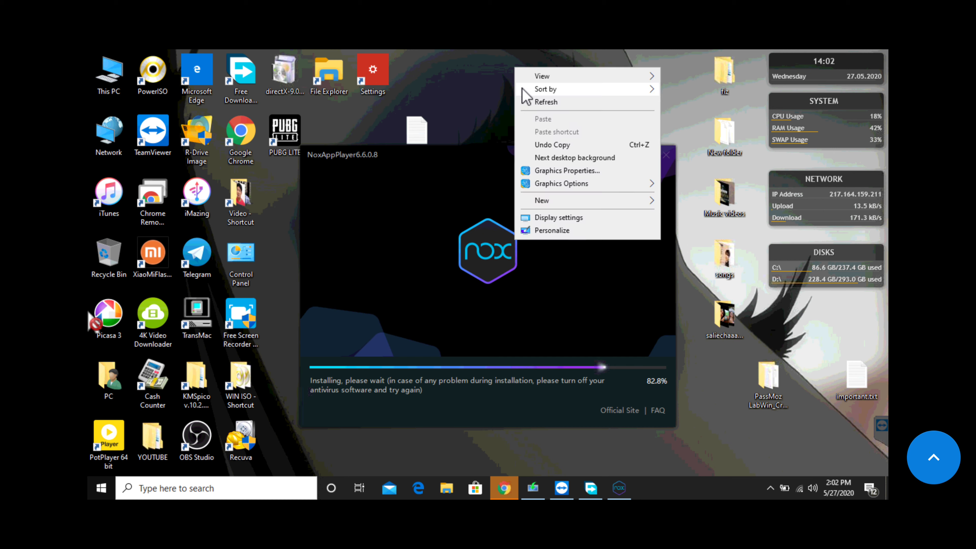
click(544, 103)
right_click(499, 82)
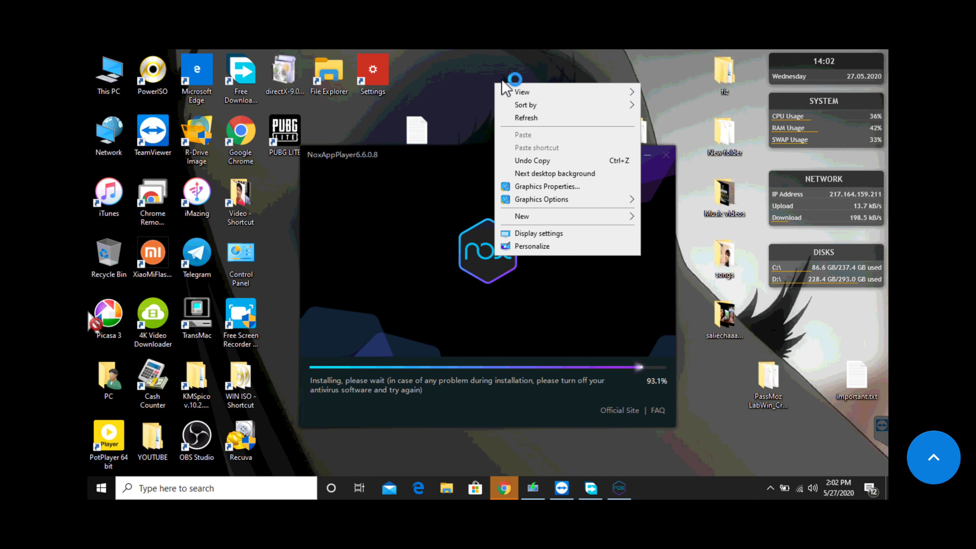
click(519, 118)
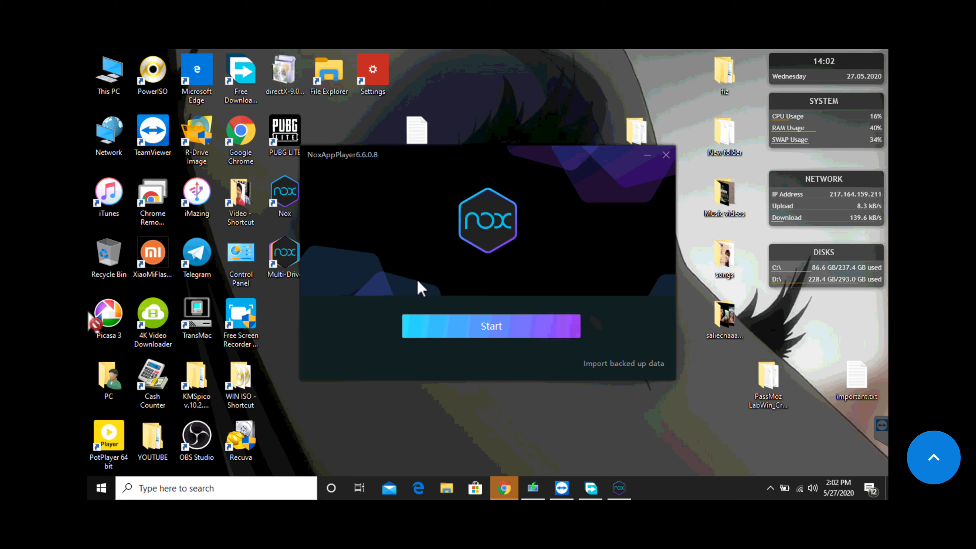
- Start Nox from the completed installer and refresh the desktop
click(473, 325)
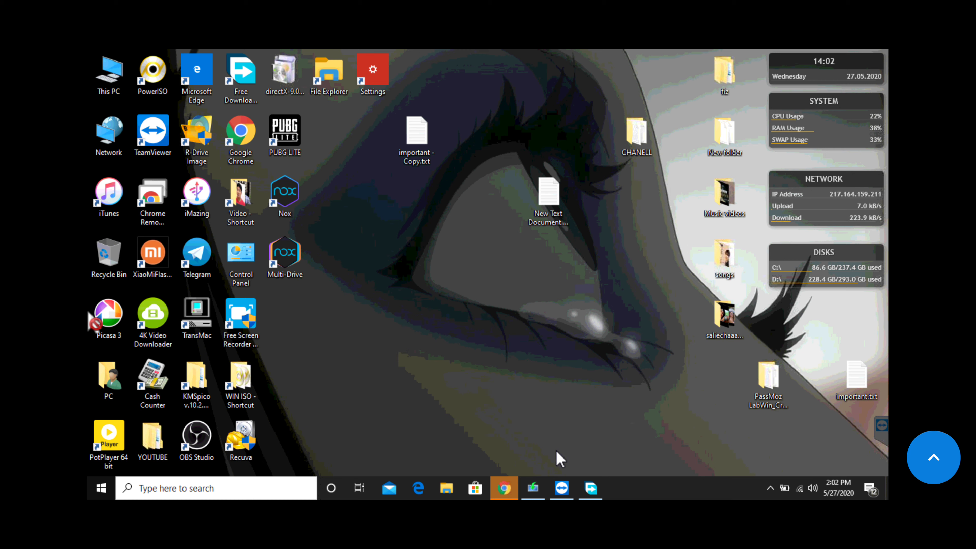
right_click(489, 218)
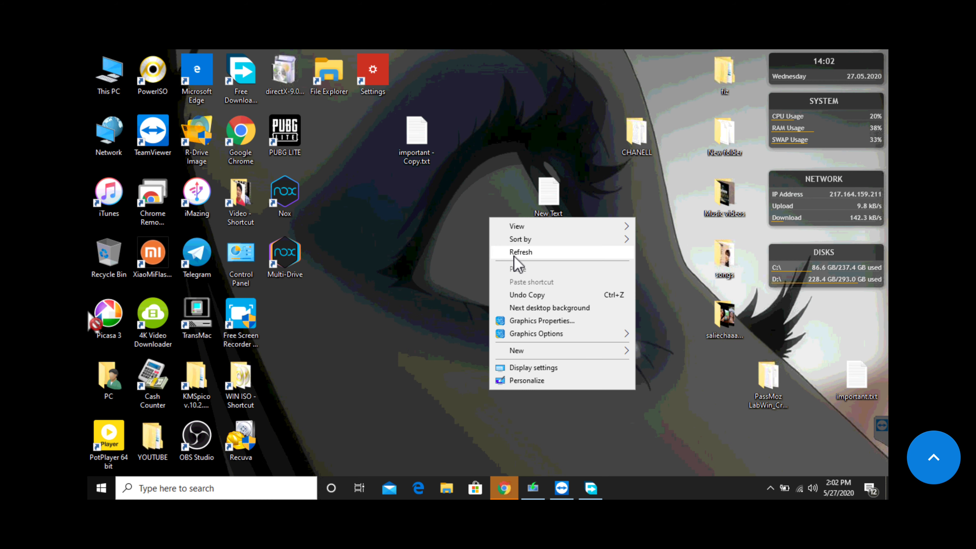
click(516, 254)
- Check the Windows 10 Setup download progress and minimize its window
mouse_move(534, 496)
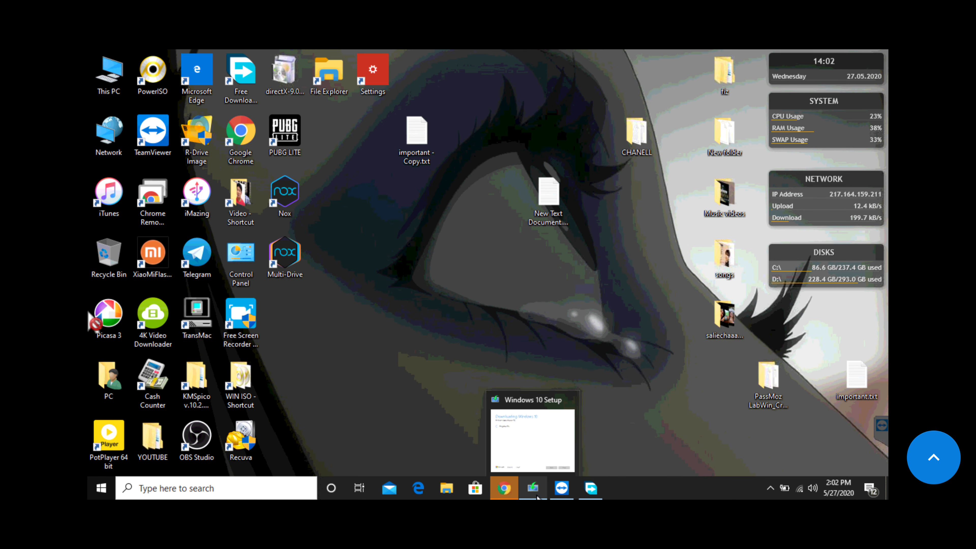
click(544, 446)
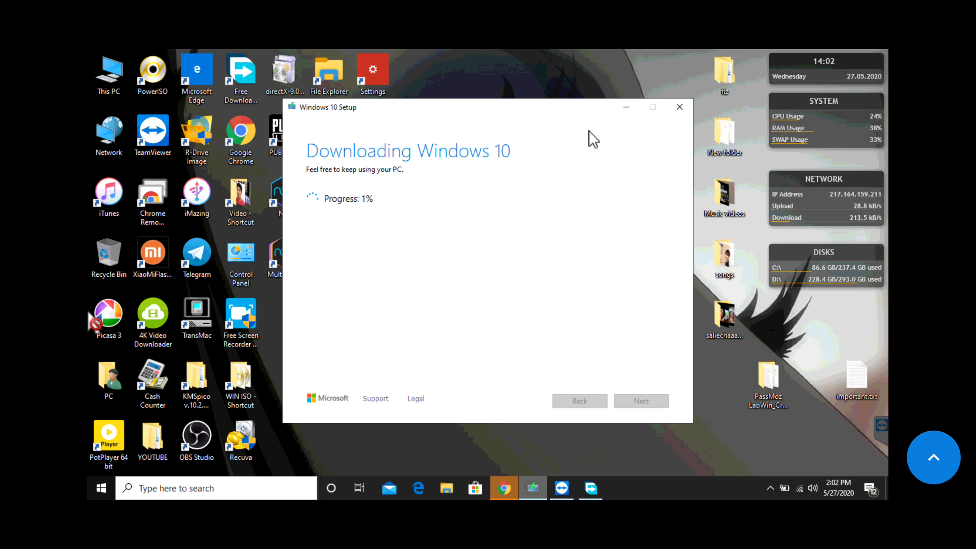
click(628, 104)
right_click(477, 175)
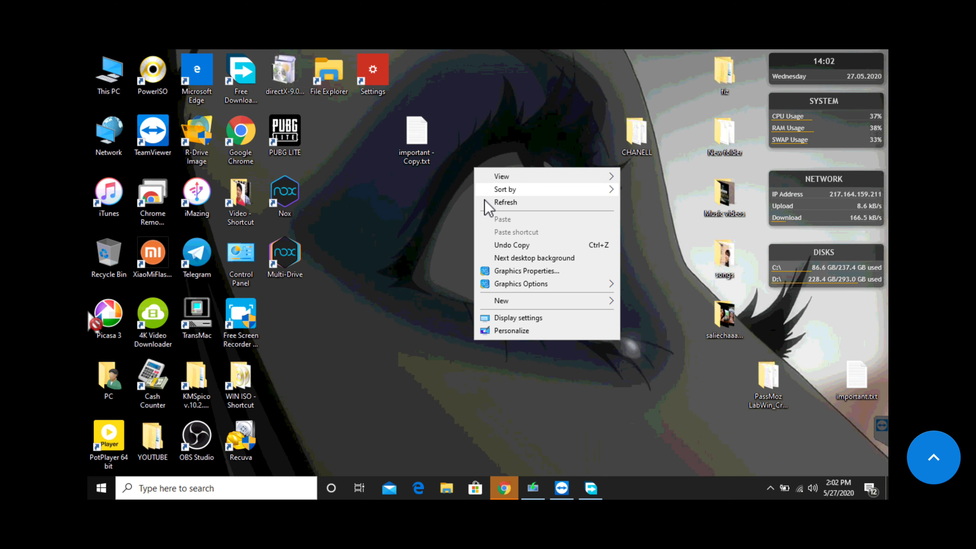
click(485, 203)
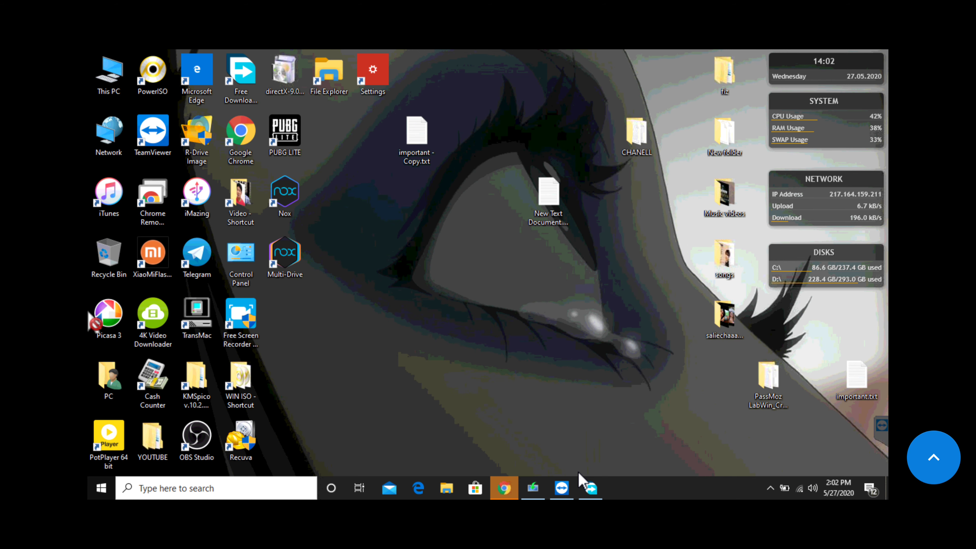
mouse_move(590, 486)
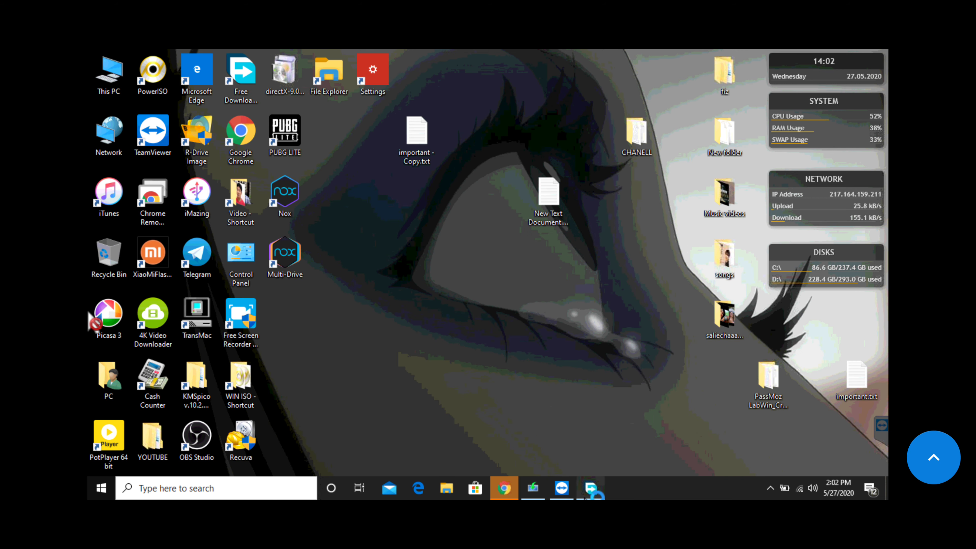
- Check the download list in Free Download Manager, minimize its window and refresh the desktop
click(591, 489)
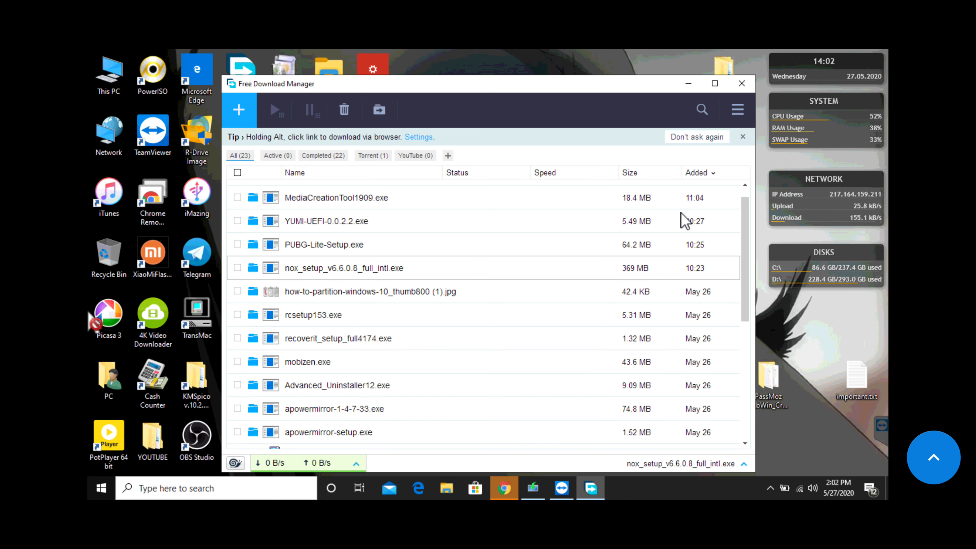
click(692, 85)
right_click(498, 122)
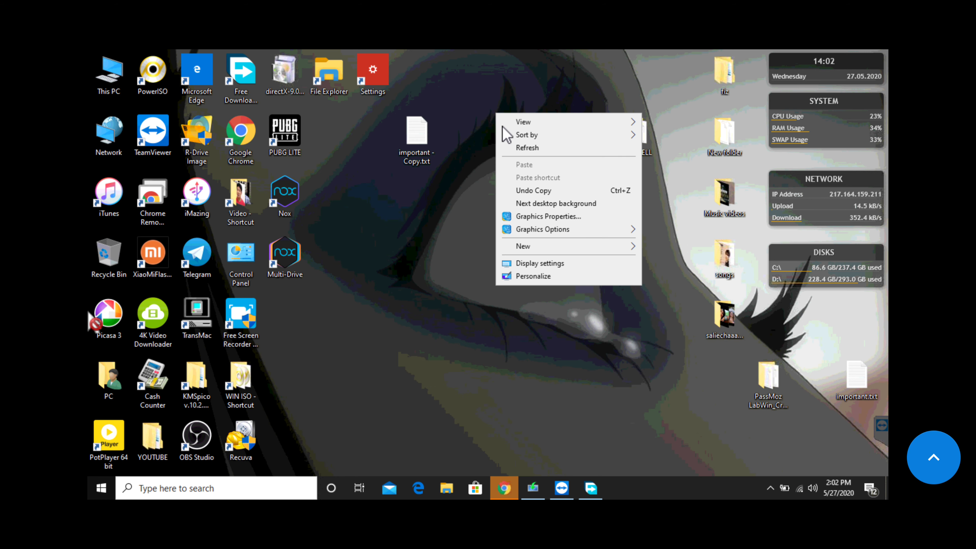
click(505, 149)
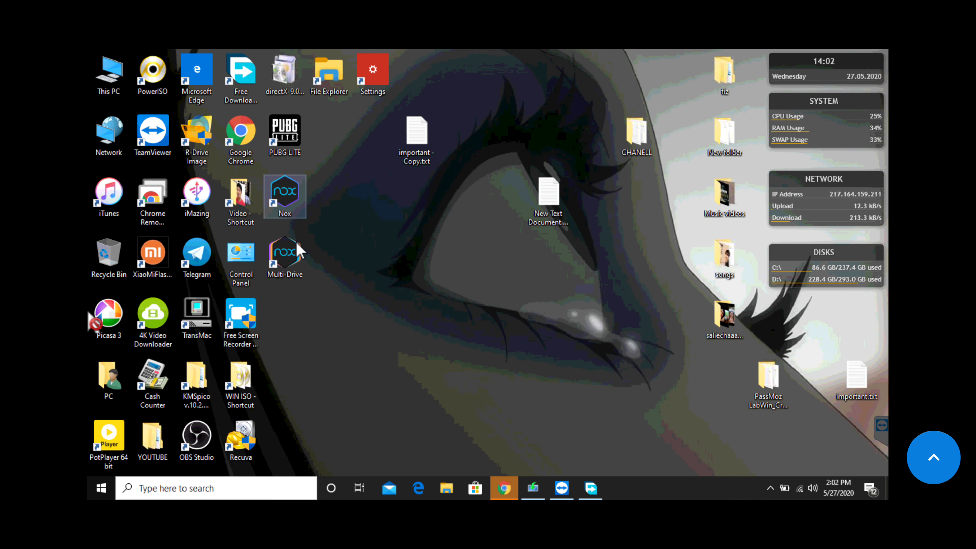
right_click(388, 223)
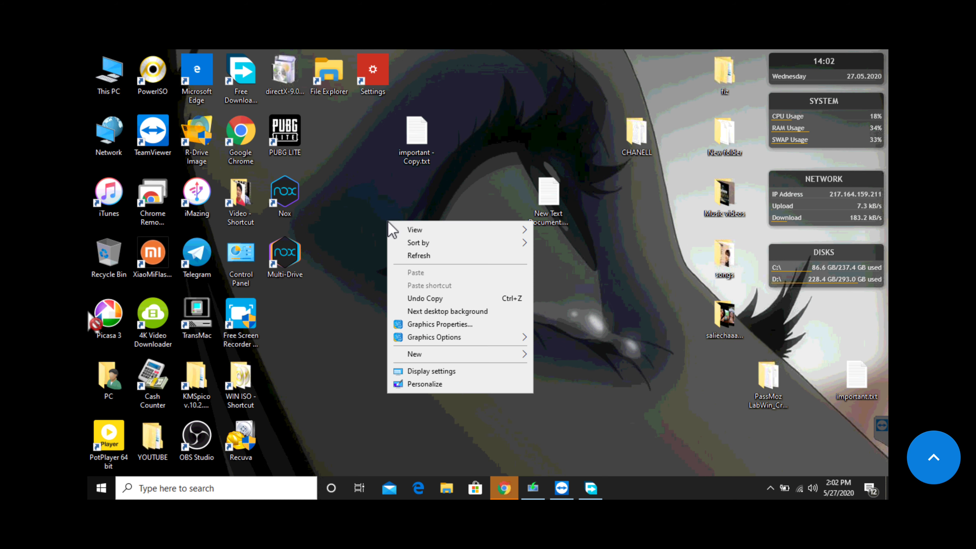
click(406, 256)
right_click(489, 75)
click(497, 110)
right_click(345, 207)
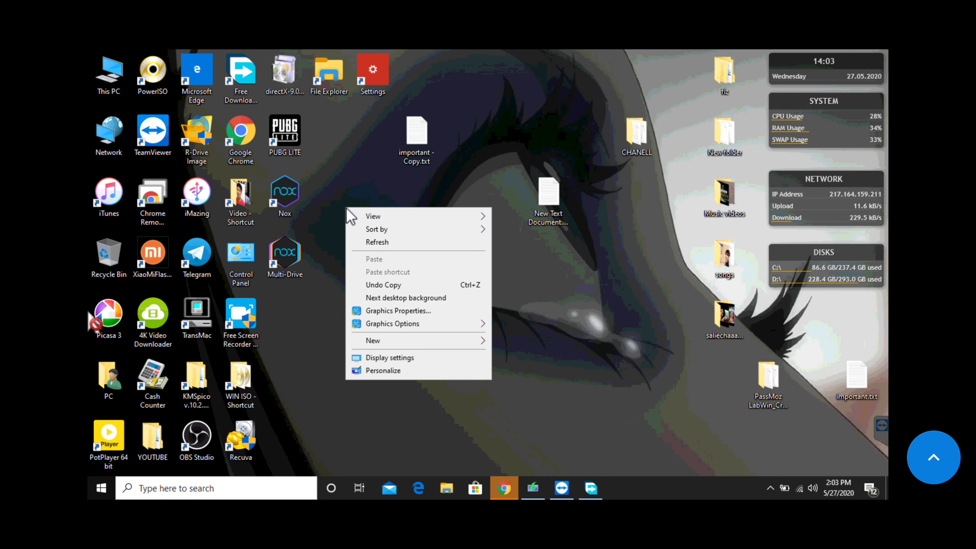
click(368, 246)
right_click(498, 71)
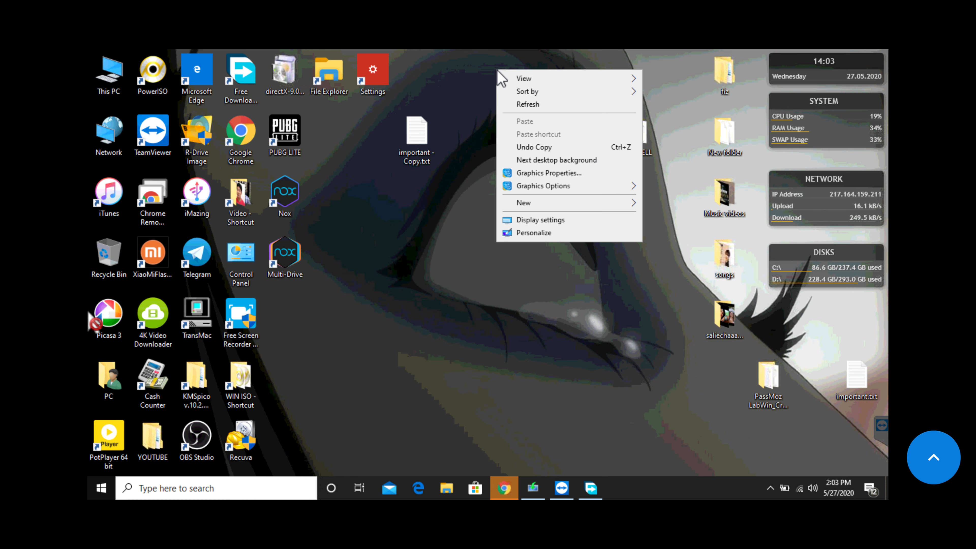
click(514, 108)
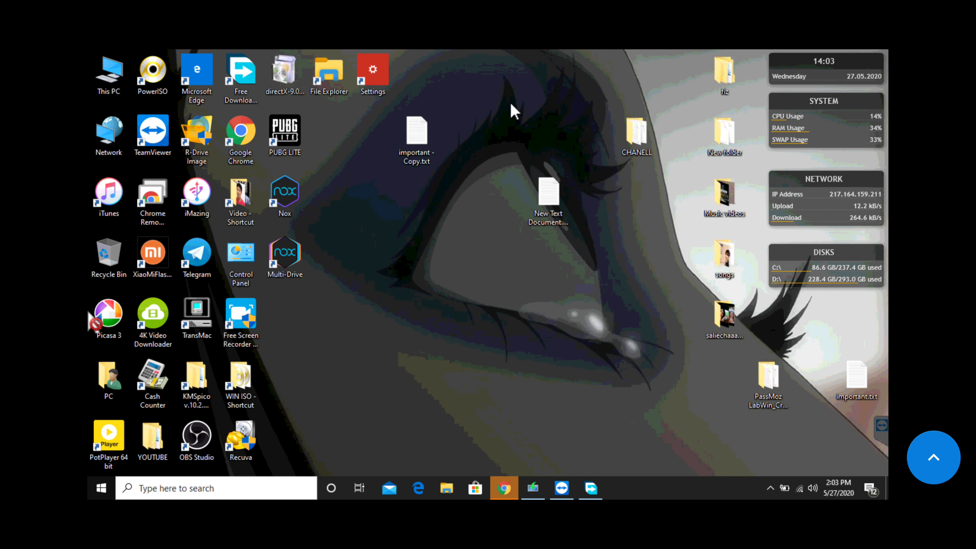
right_click(473, 116)
click(484, 150)
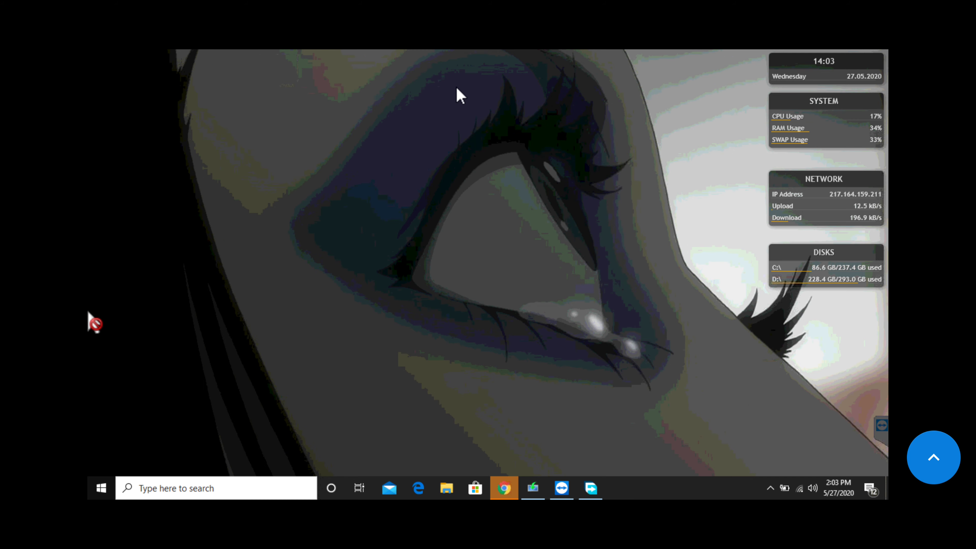
right_click(457, 88)
click(468, 121)
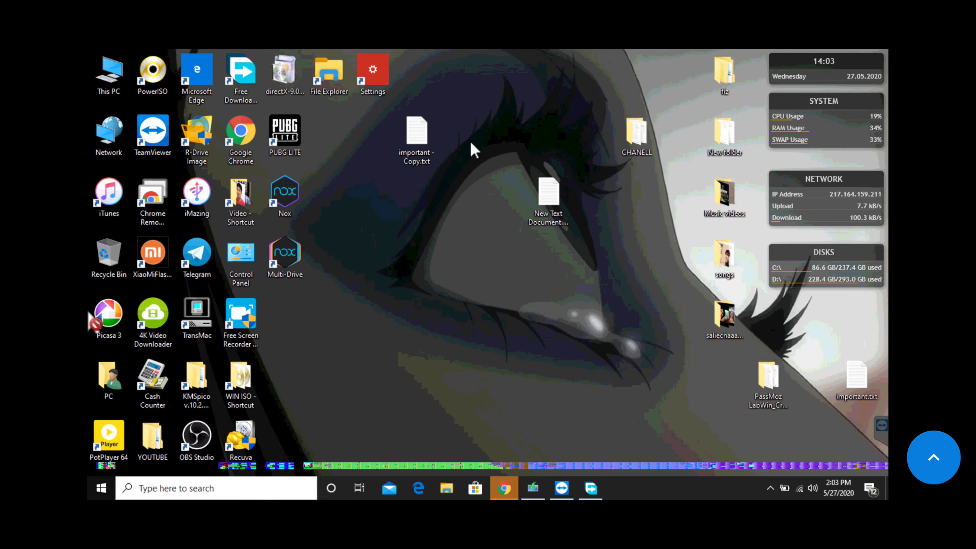
right_click(476, 99)
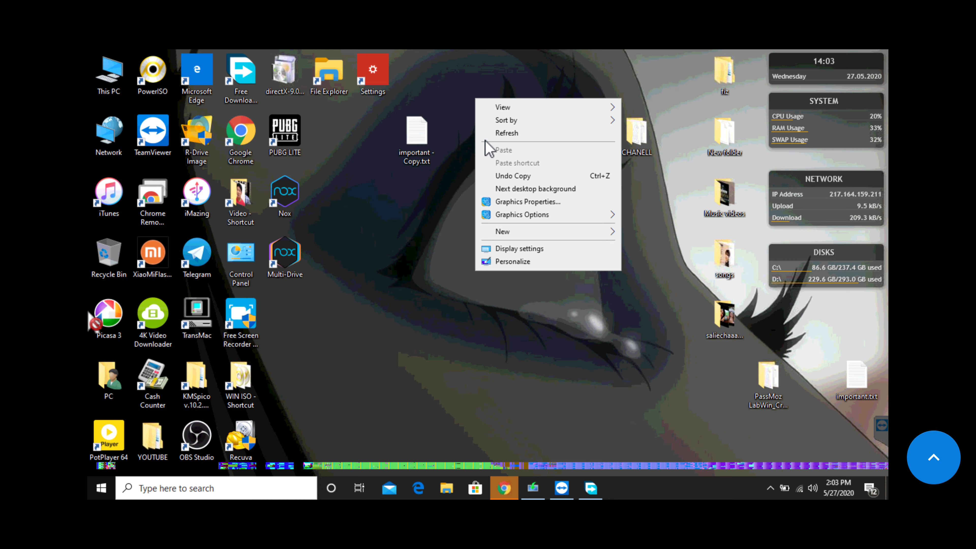
click(492, 133)
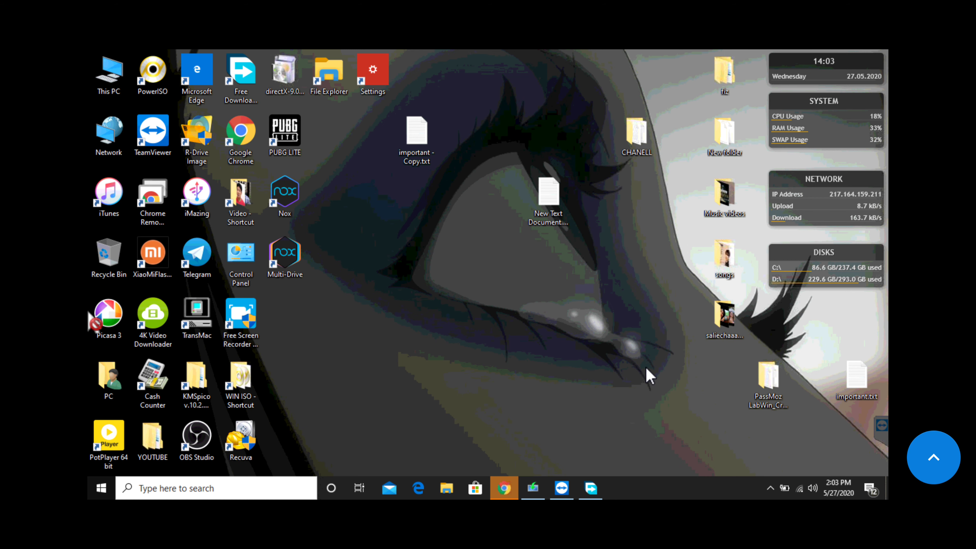
right_click(481, 243)
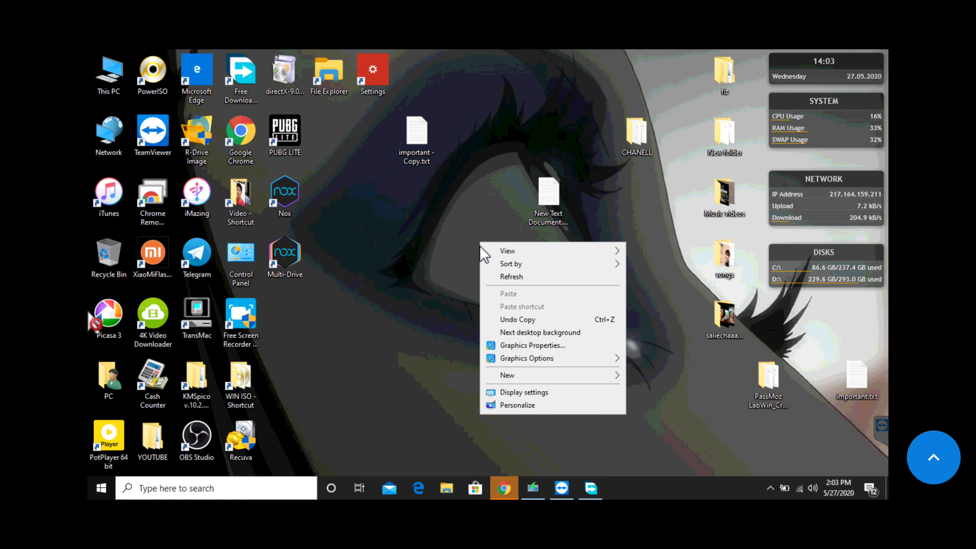
click(493, 282)
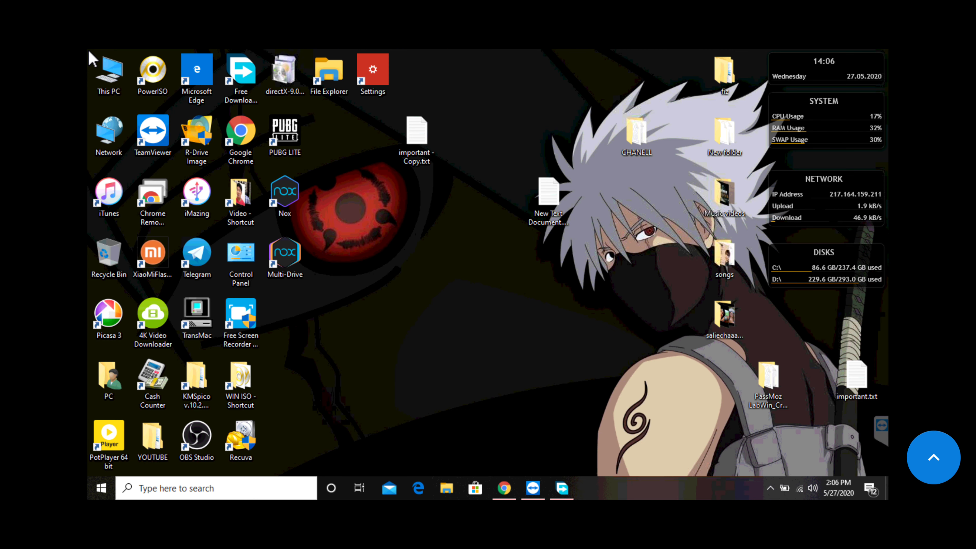
right_click(499, 171)
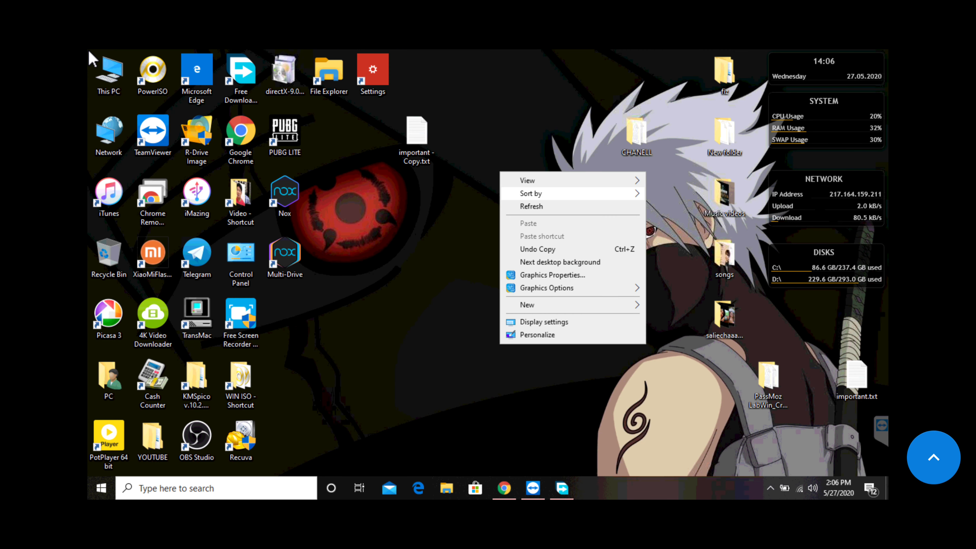
click(531, 207)
right_click(496, 81)
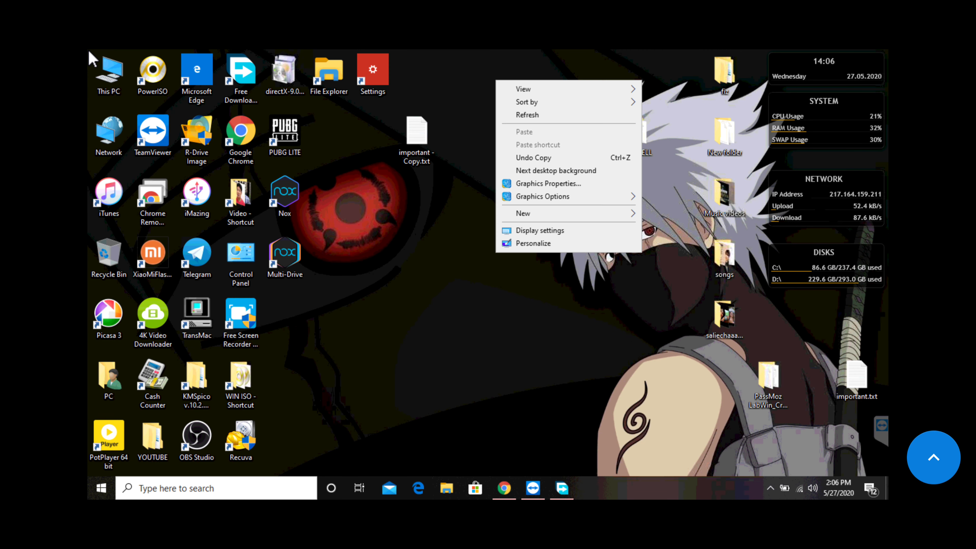
key(Return)
key(shift+F10)
key(v)
key(d)
key(shift+F10)
key(Down)
key(Down)
key(Down)
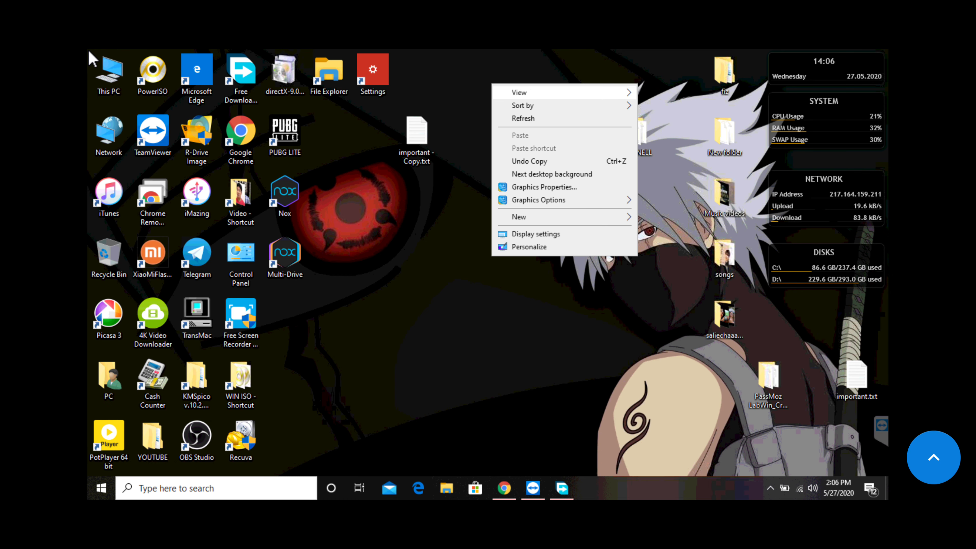
key(Return)
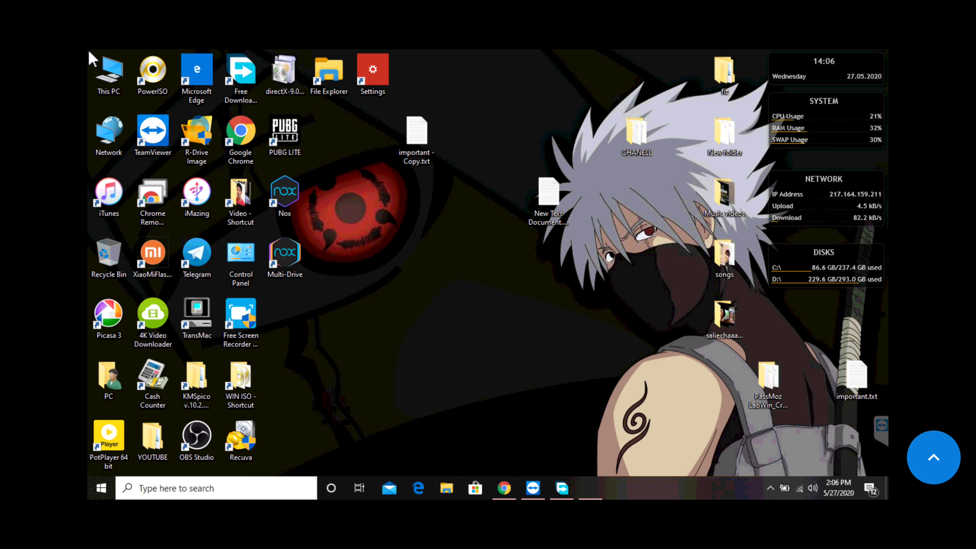
- Turn on Show remote cursor in the remote connection's session settings and return to the remote desktop
click(934, 458)
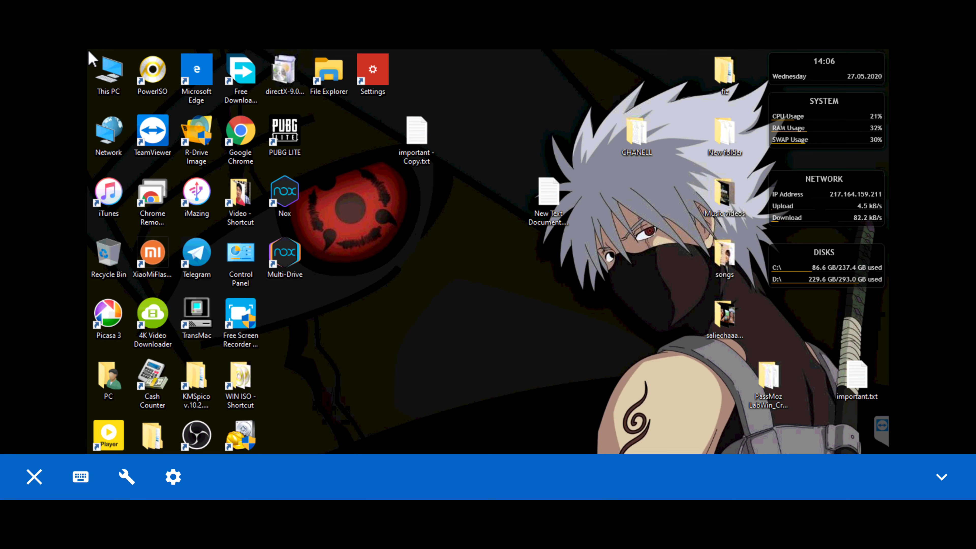
click(173, 477)
click(881, 298)
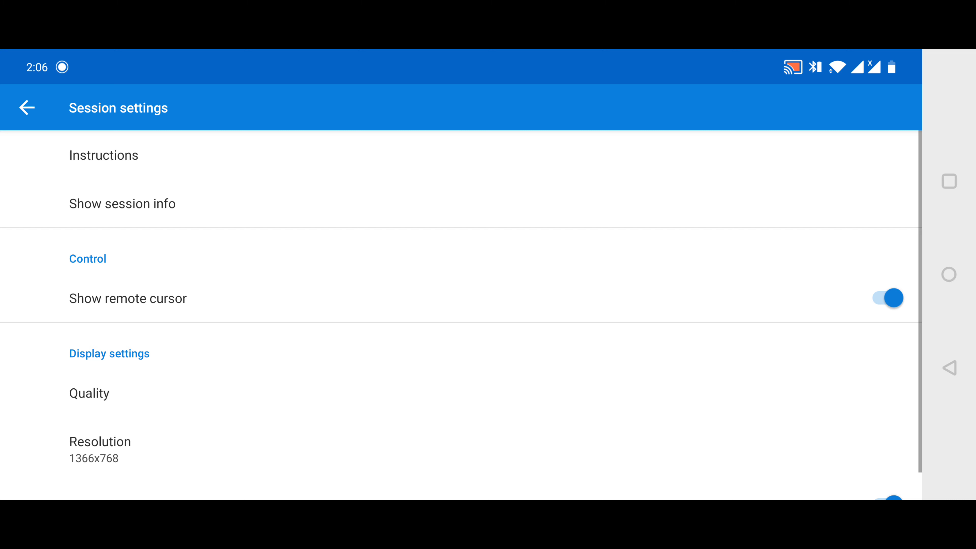
click(27, 107)
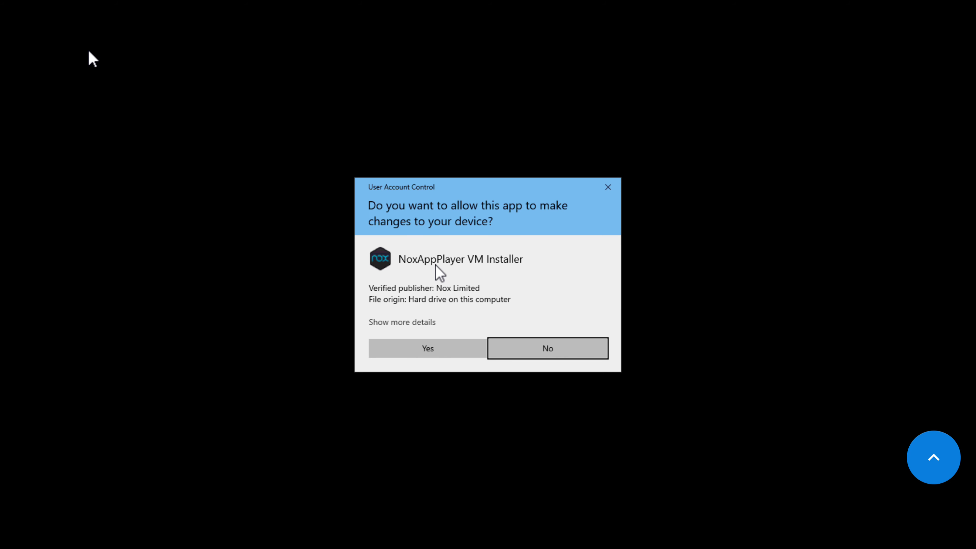
- Allow the NoxAppPlayer VM Installer to make changes to the device and postpone the Google Play login in NoxPlayer
click(436, 348)
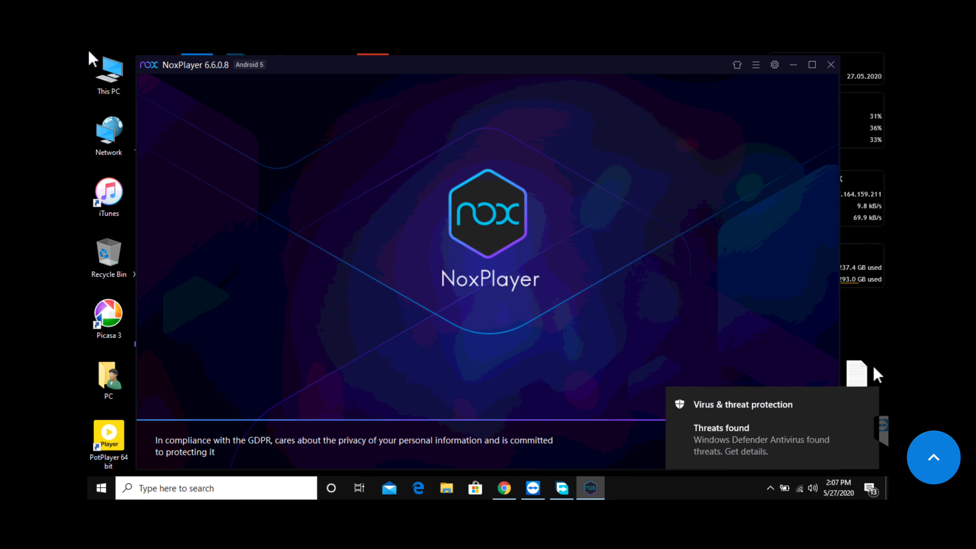
click(865, 399)
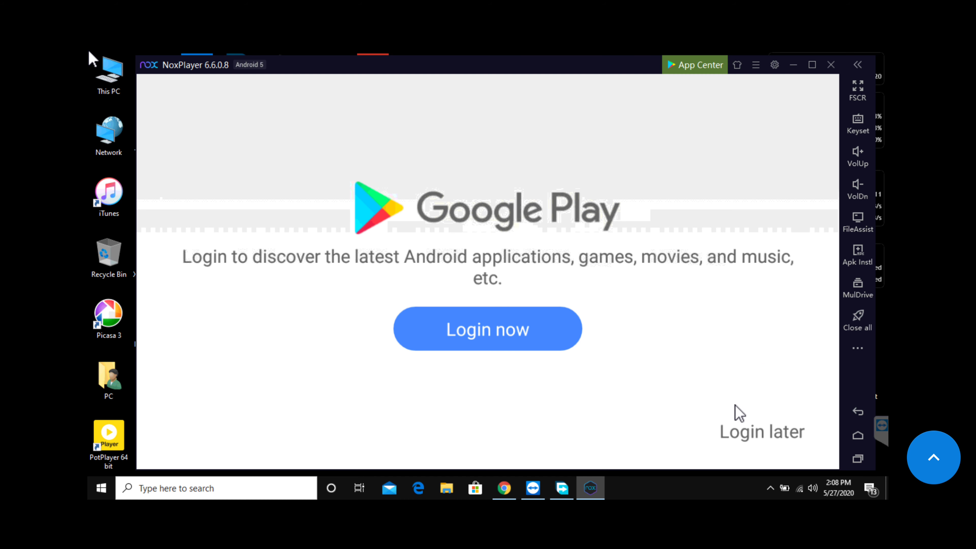
click(741, 439)
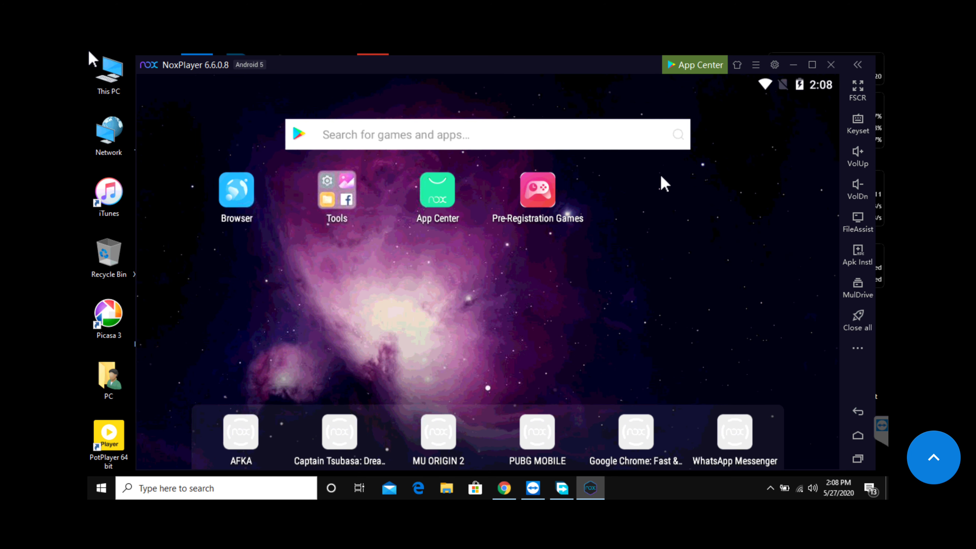
- Open the search for games and apps, return to the home screen and dismiss Browser from the recent apps
click(406, 135)
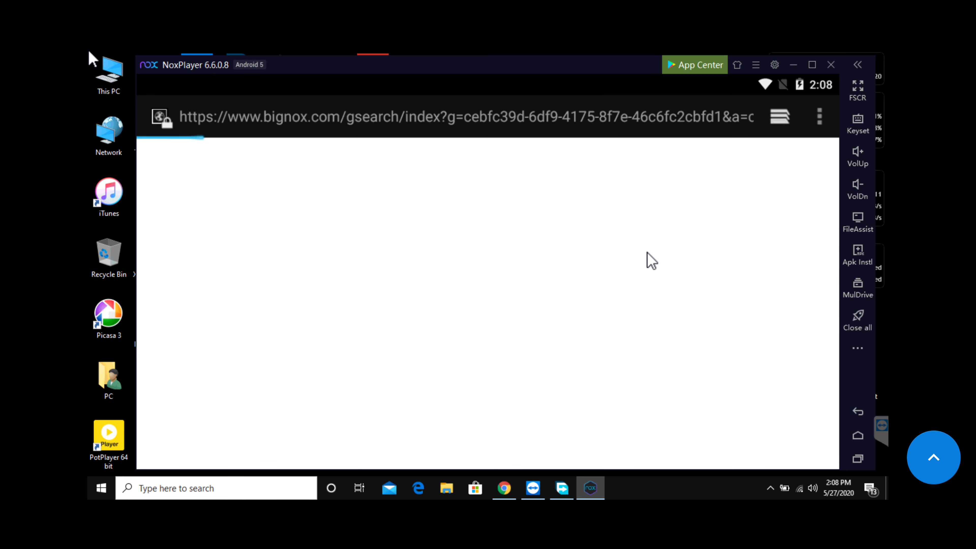
click(857, 438)
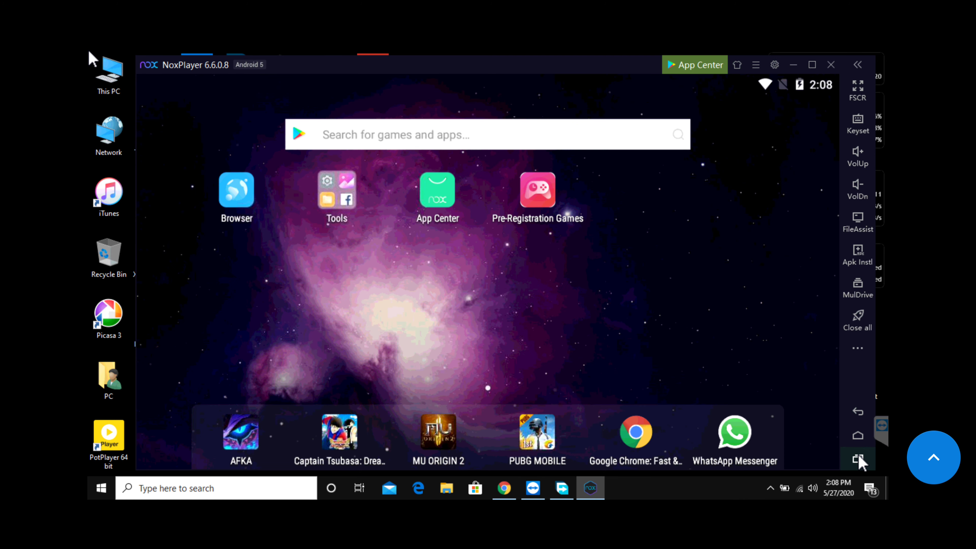
click(858, 458)
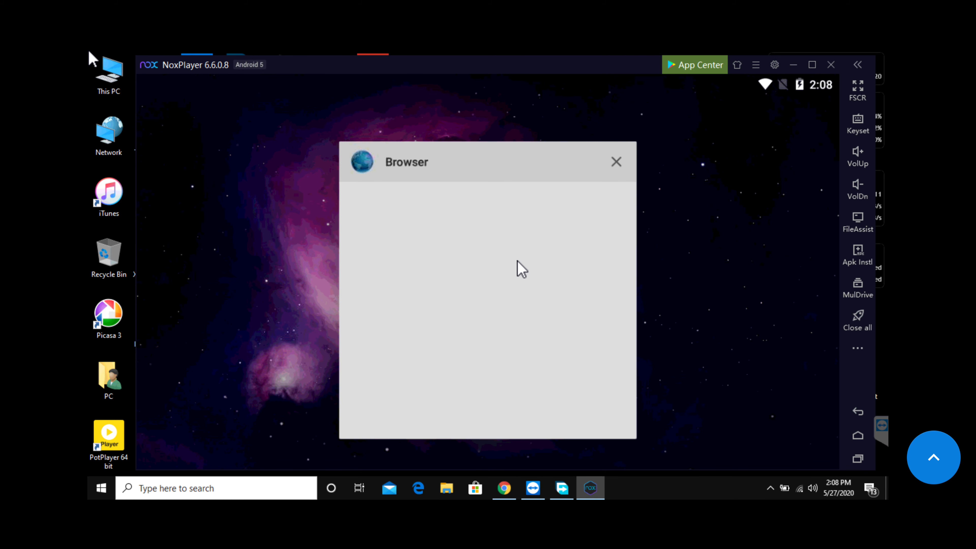
drag(541, 258, 889, 309)
drag(522, 283, 127, 288)
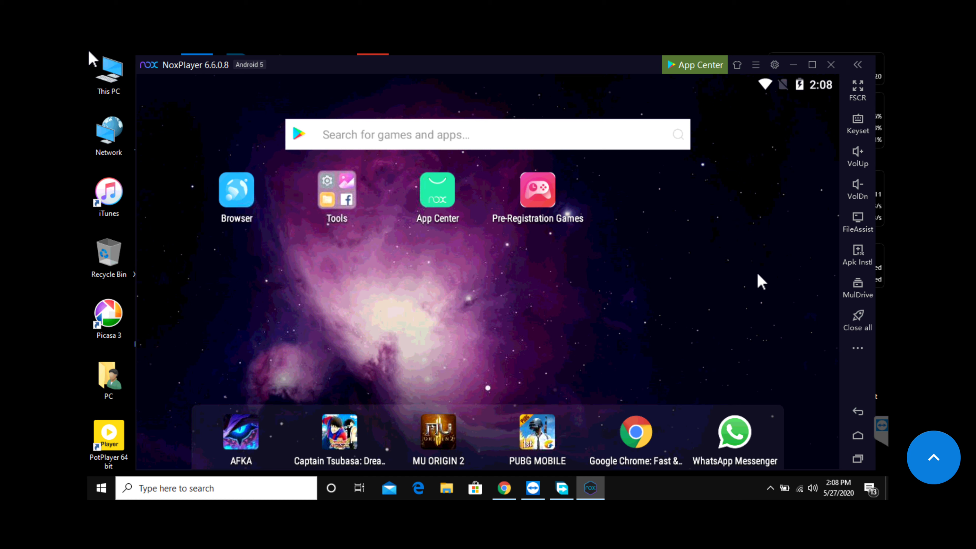
- Install tiktok-16-2-4.apk in NoxPlayer from the APS DOWNLOADS drive
click(860, 254)
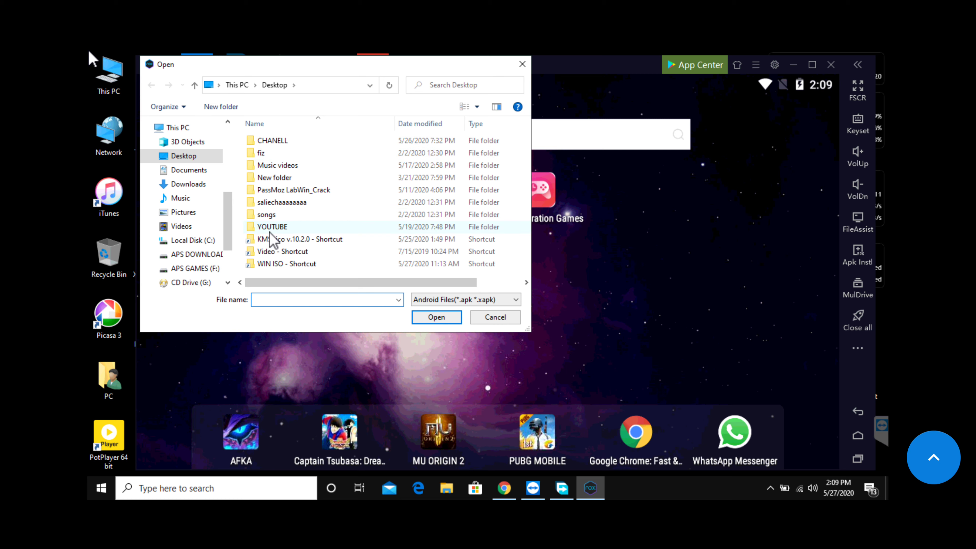
click(216, 255)
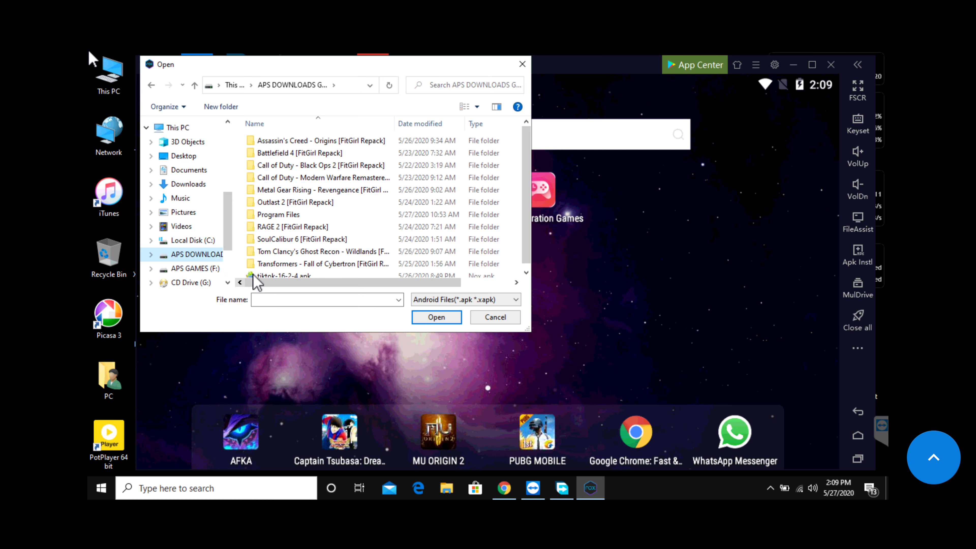
click(526, 273)
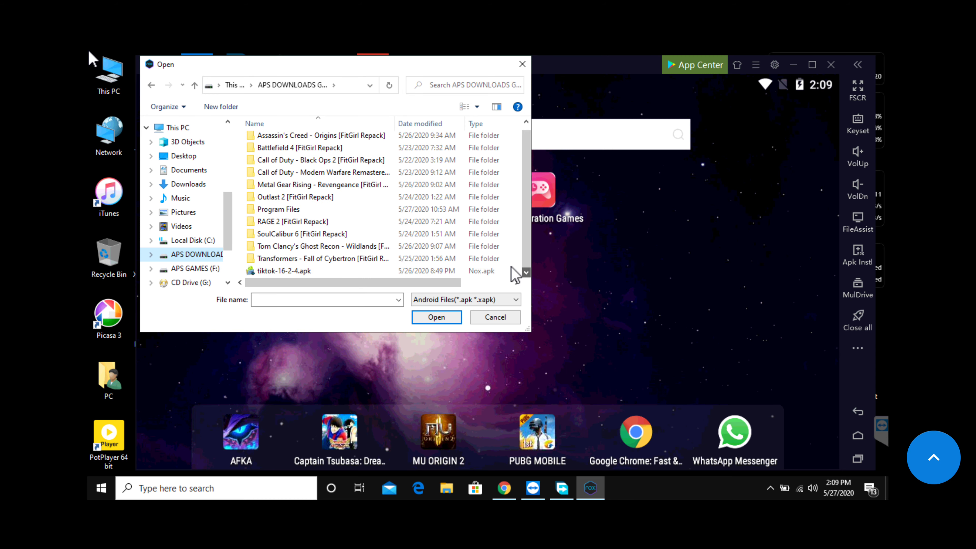
double_click(289, 271)
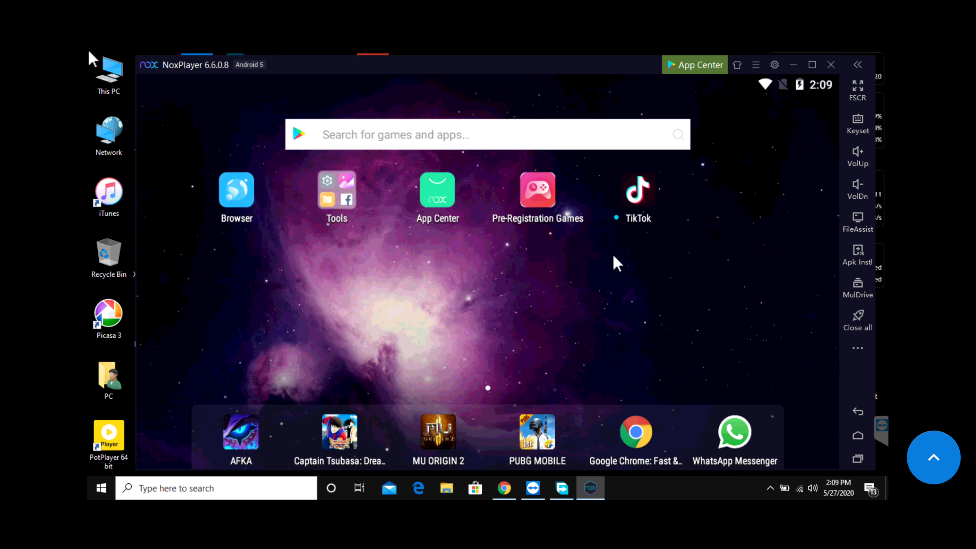
- Launch TikTok in the emulator and maximize the NoxPlayer window
click(636, 202)
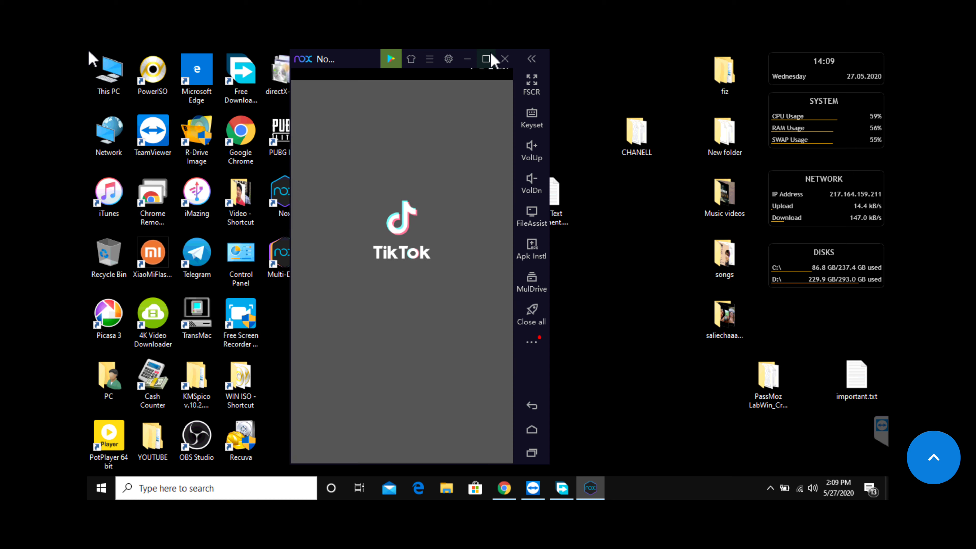
click(489, 58)
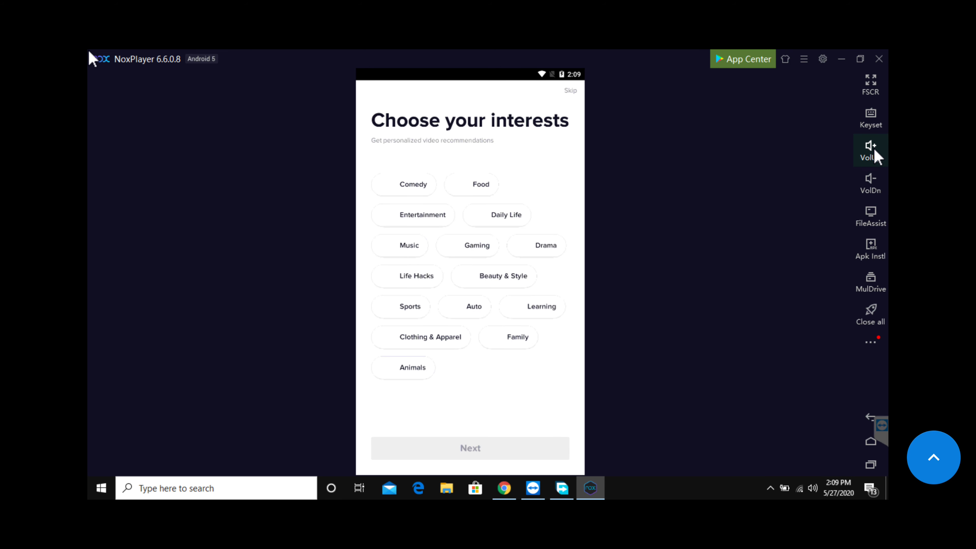
- Lower the emulator's volume to the minimum and show NoxPlayer's additional sidebar tools
click(876, 154)
click(872, 192)
click(873, 192)
click(873, 192)
click(873, 192)
click(873, 192)
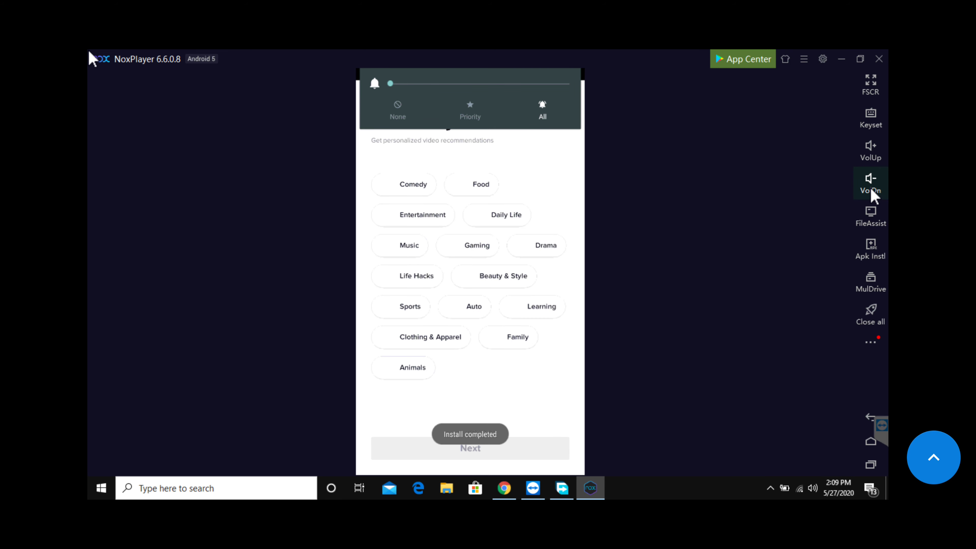
click(880, 347)
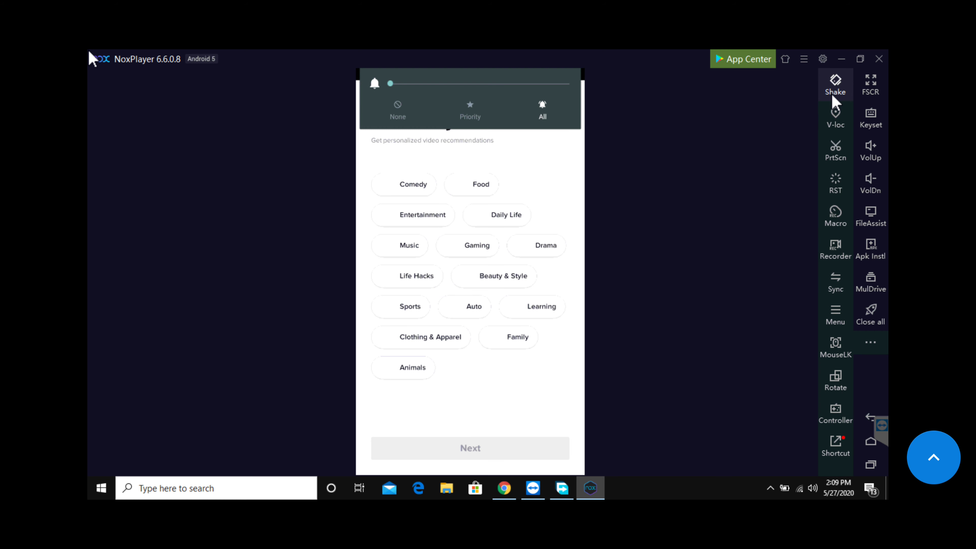
- Rotate the emulator display and turn it back, and skip TikTok's interests and gender selection pages
click(839, 385)
click(839, 385)
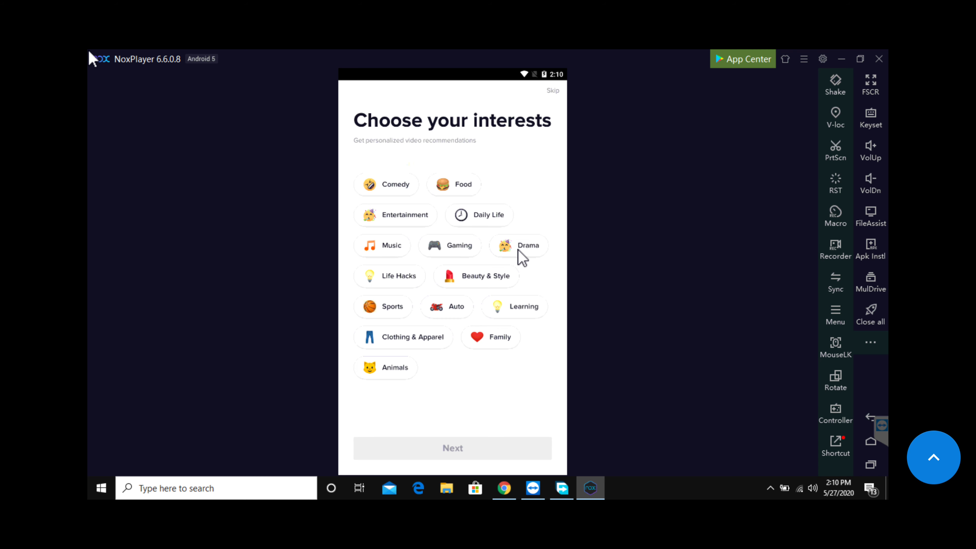
click(552, 93)
click(554, 93)
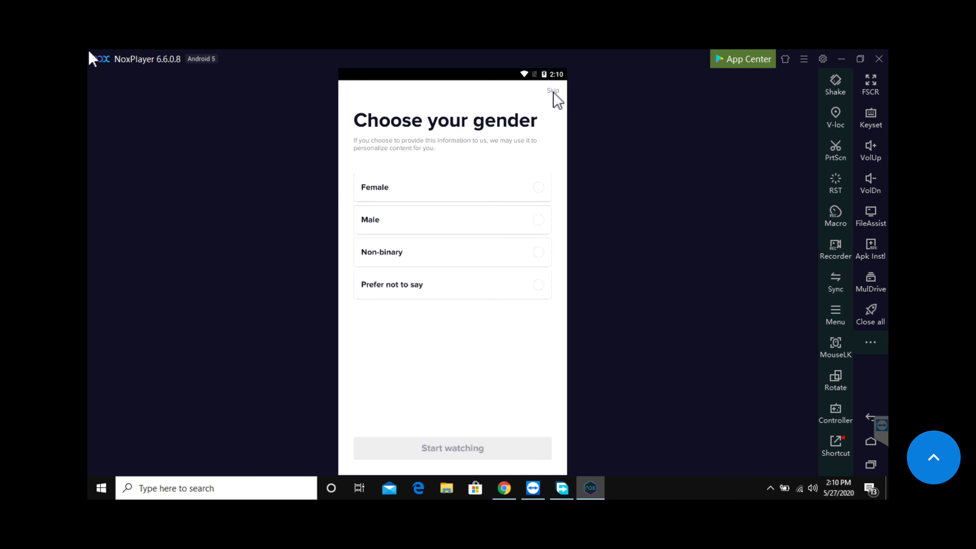
- Restore the NoxPlayer window to its smaller size and close the emulator, confirming the exit
click(860, 59)
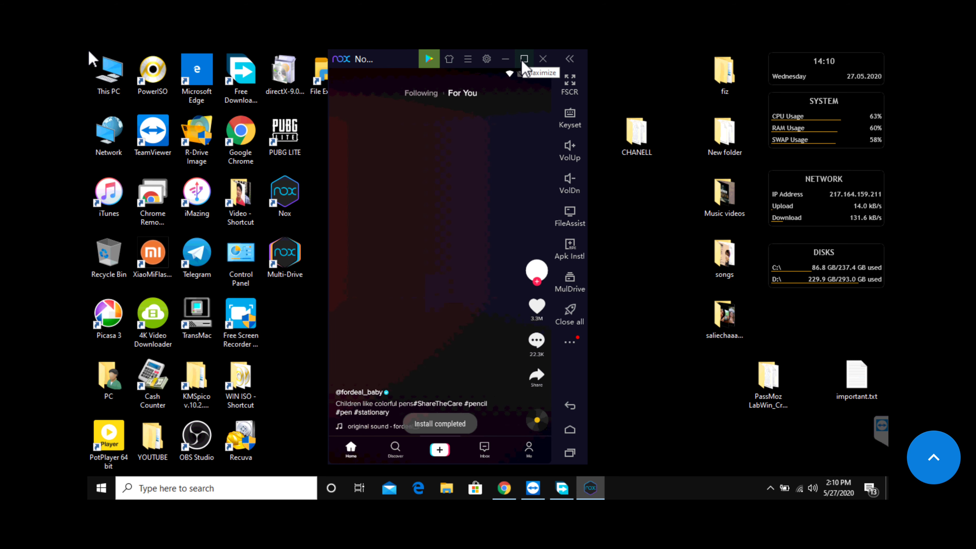
click(543, 58)
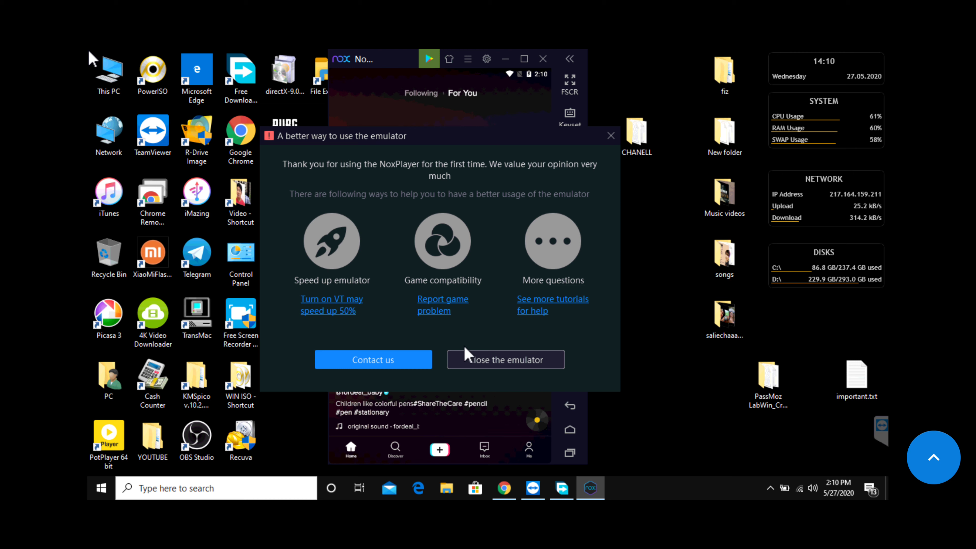
click(469, 362)
- Refresh the Windows desktop several times in a row
right_click(512, 59)
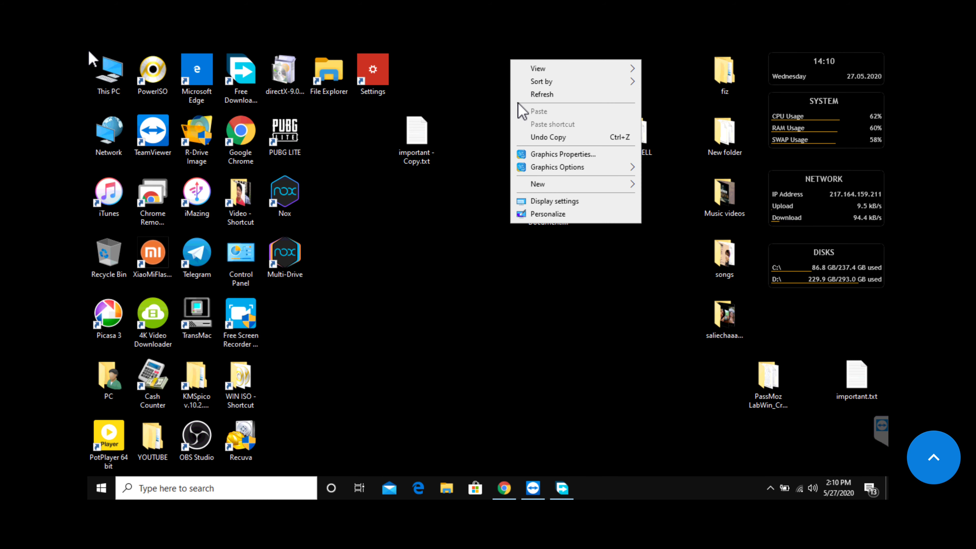
click(525, 99)
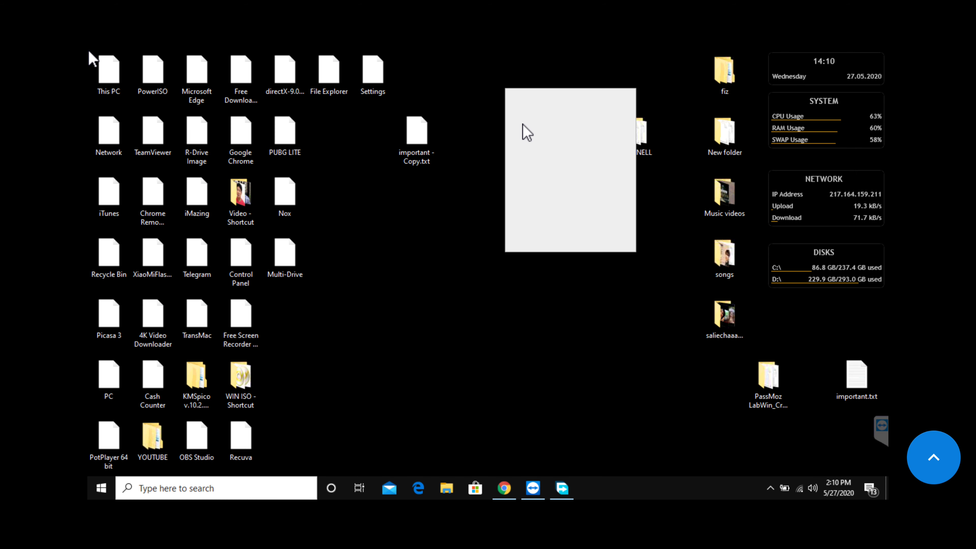
key(F5)
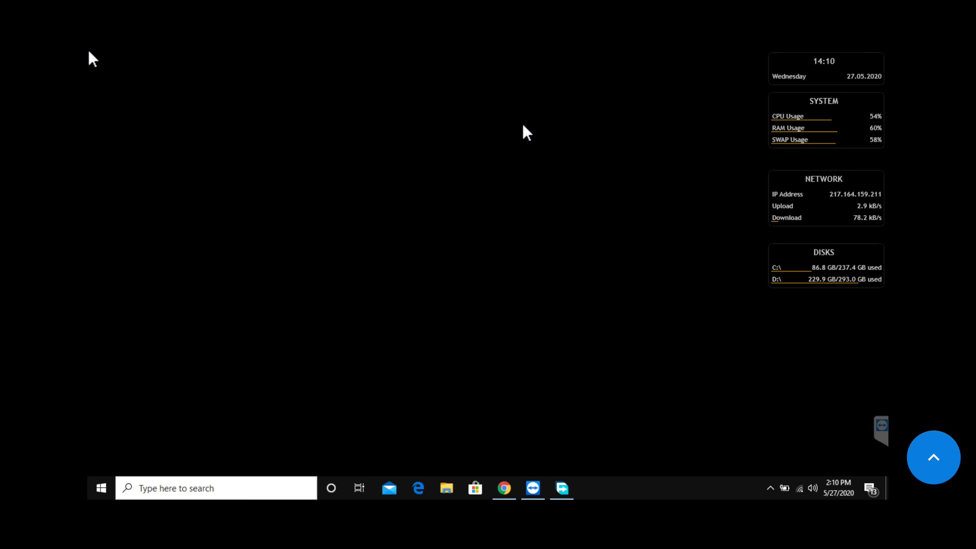
right_click(510, 91)
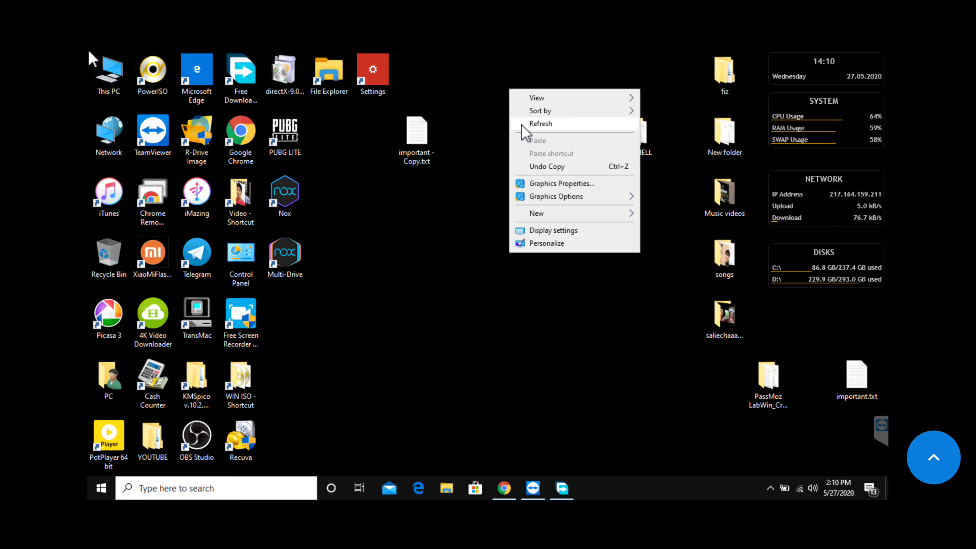
click(522, 124)
right_click(509, 100)
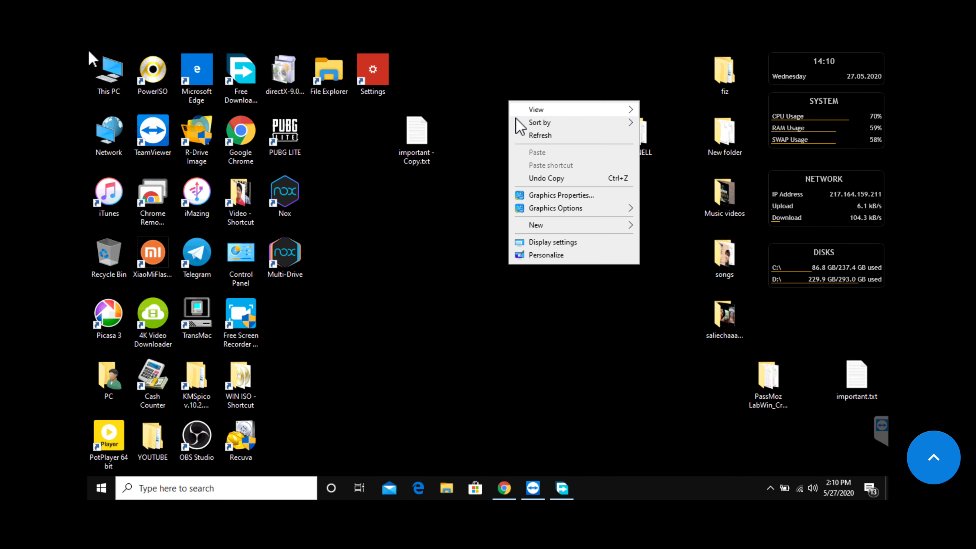
click(519, 133)
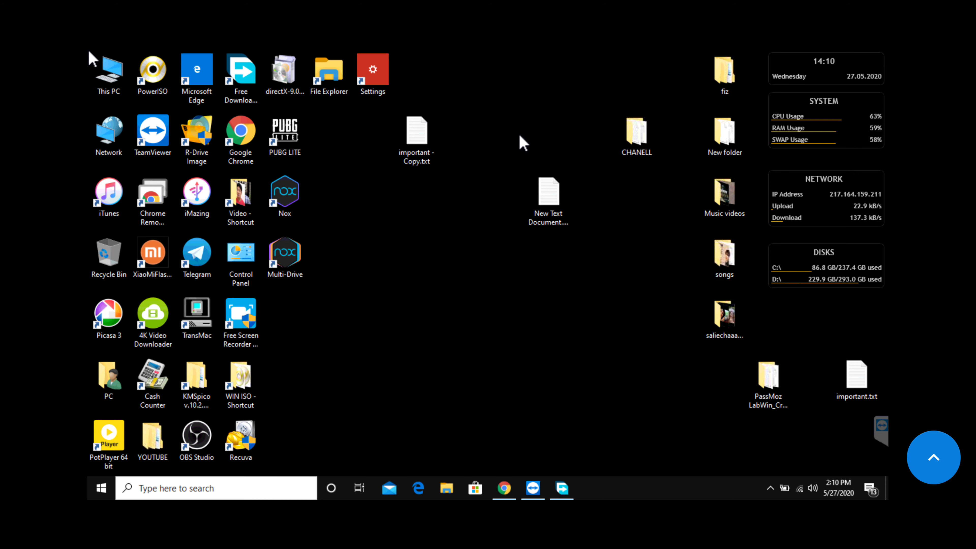
right_click(478, 85)
click(502, 123)
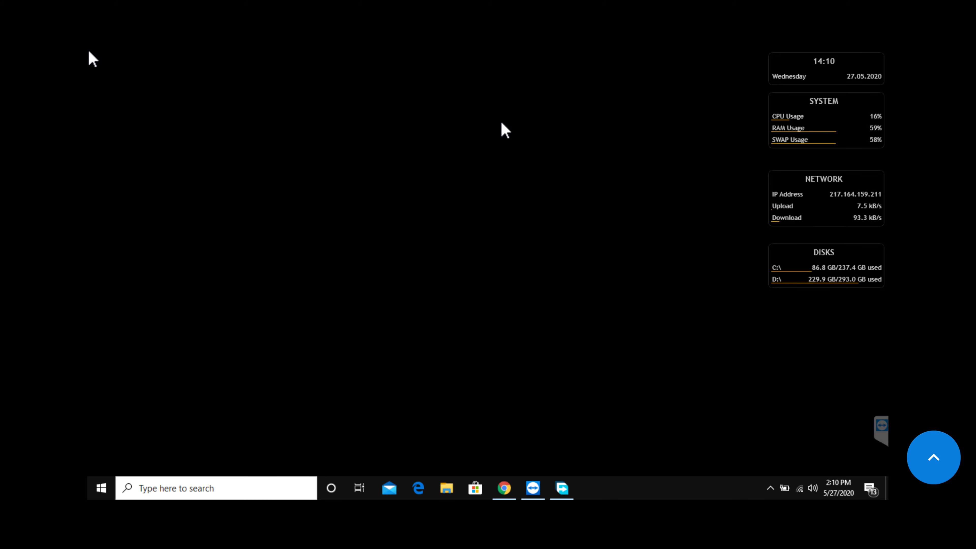